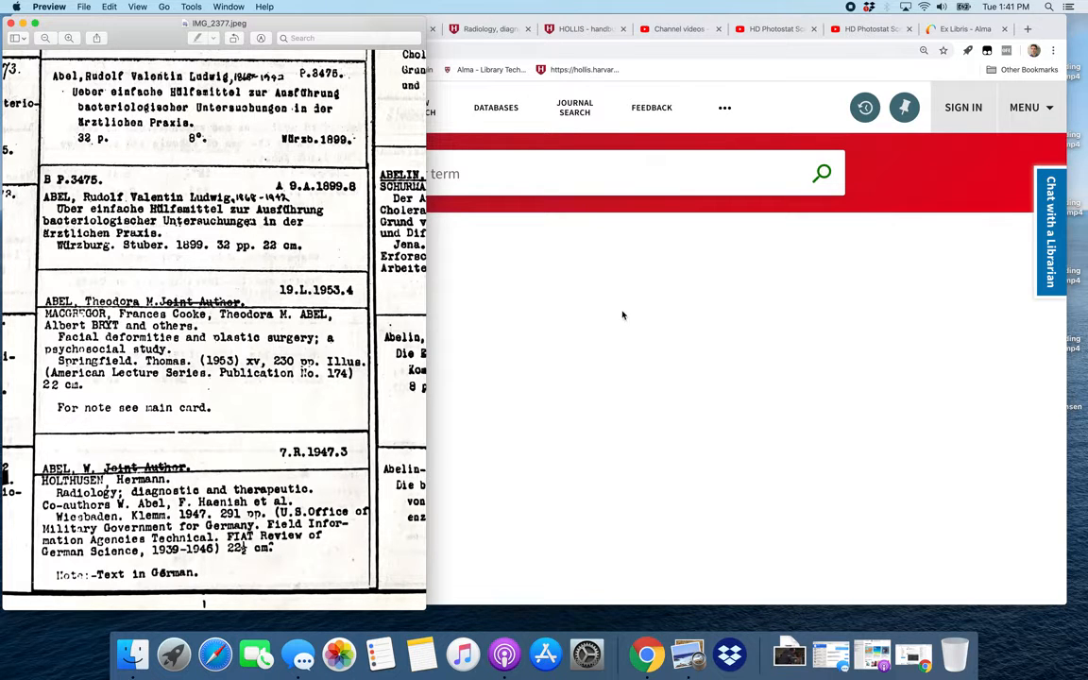
# Switch to the HOLLIS catalog and browse by "Call number - Other" for 7.r.1947.3
pyautogui.click(510, 186)
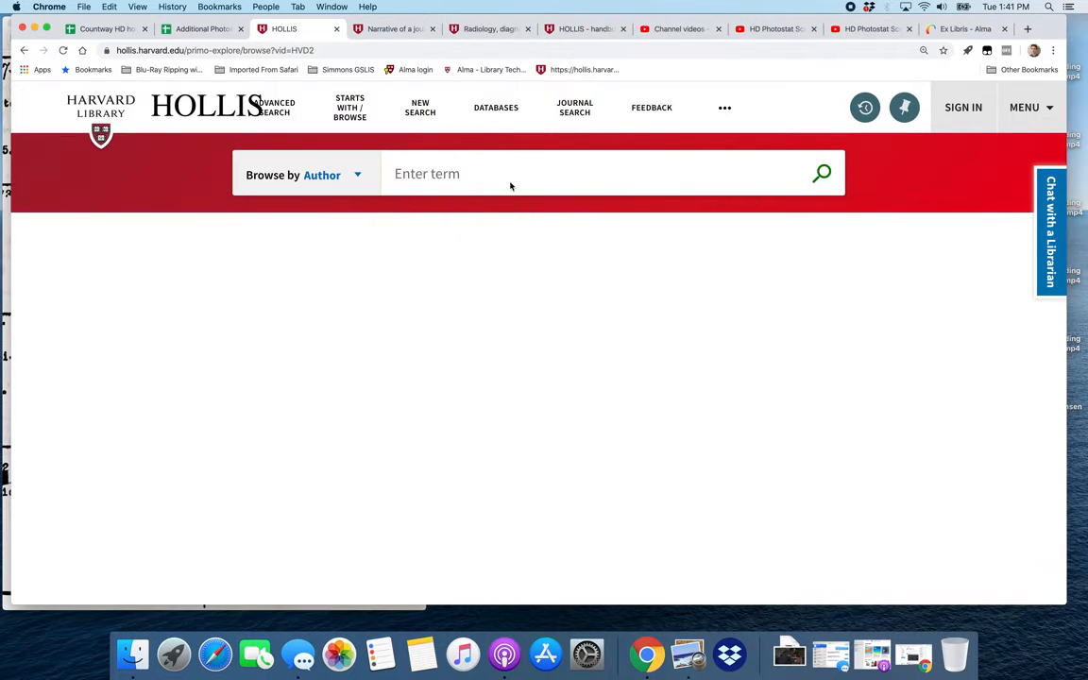
pyautogui.click(357, 176)
pyautogui.scroll(-3, 384, 297)
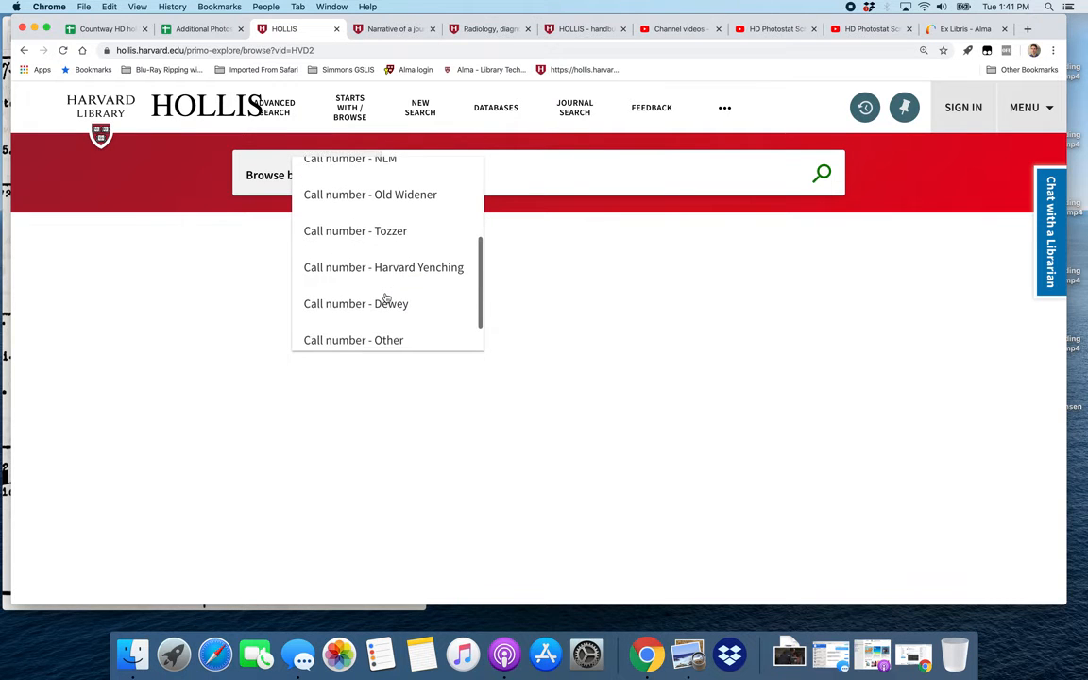
pyautogui.scroll(-1, 382, 304)
pyautogui.click(377, 312)
pyautogui.click(525, 176)
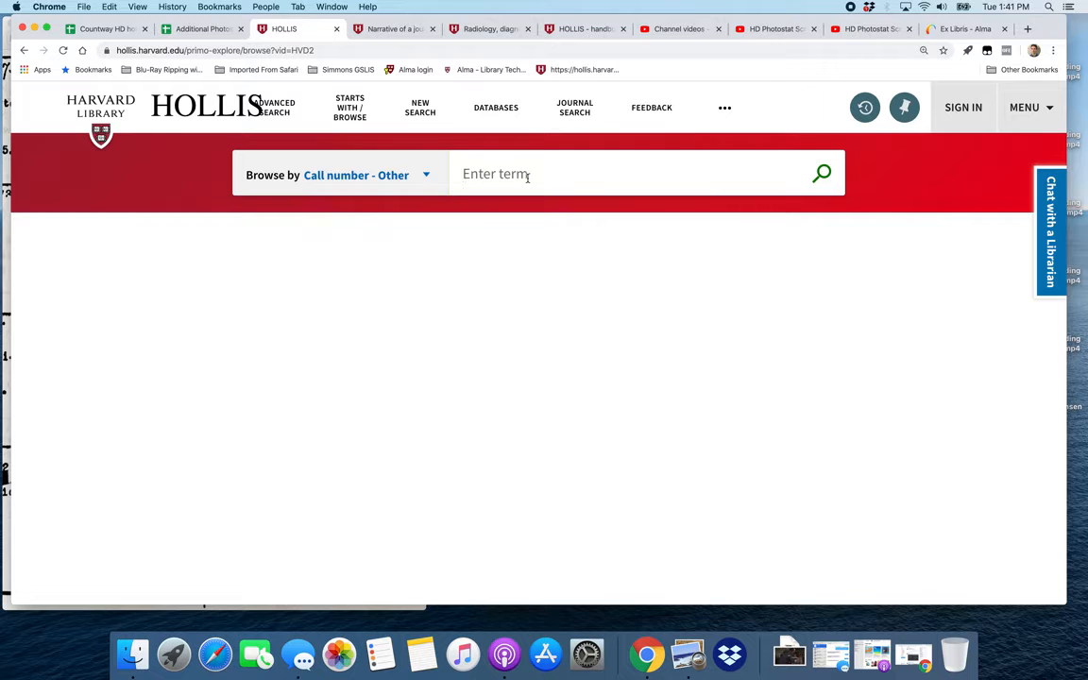
pyautogui.write('7.r.1947.3')
pyautogui.press('Return')
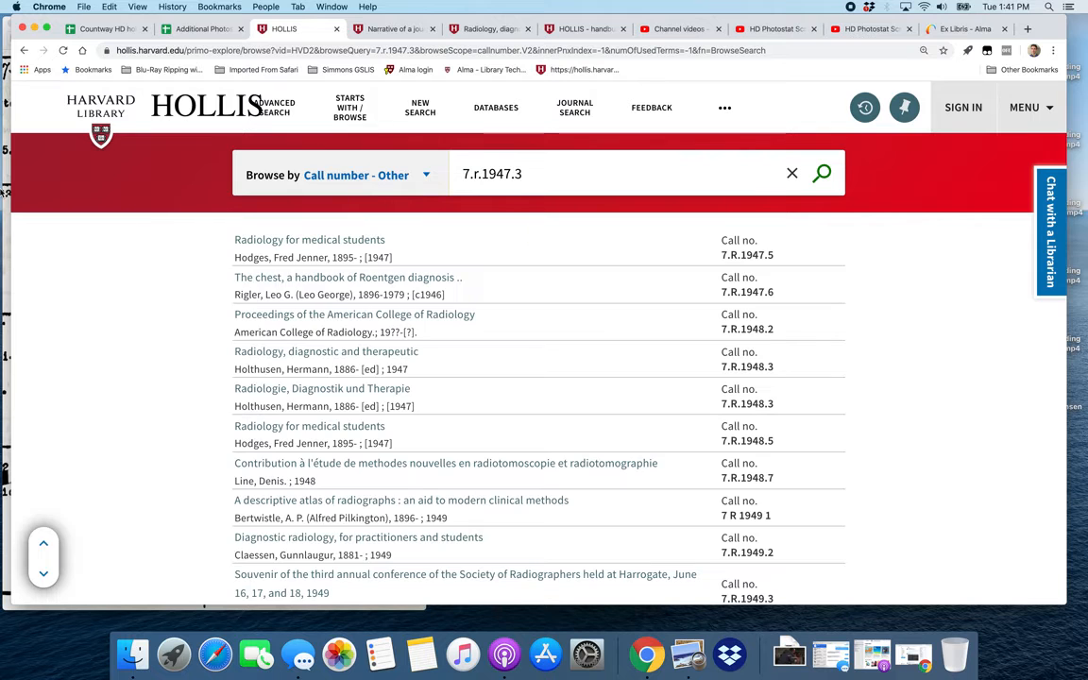
# Check the card image, then browse the catalog by Author for "holthusen", replacing the "handbuch der hygiene" title browse
pyautogui.click(8, 34)
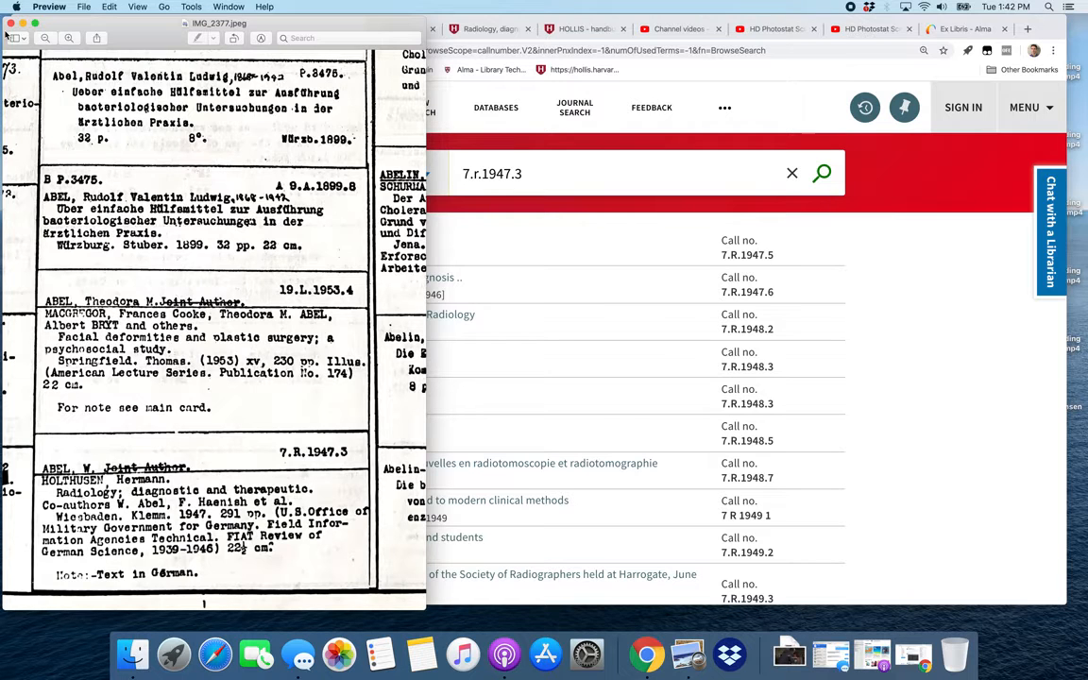
pyautogui.click(571, 30)
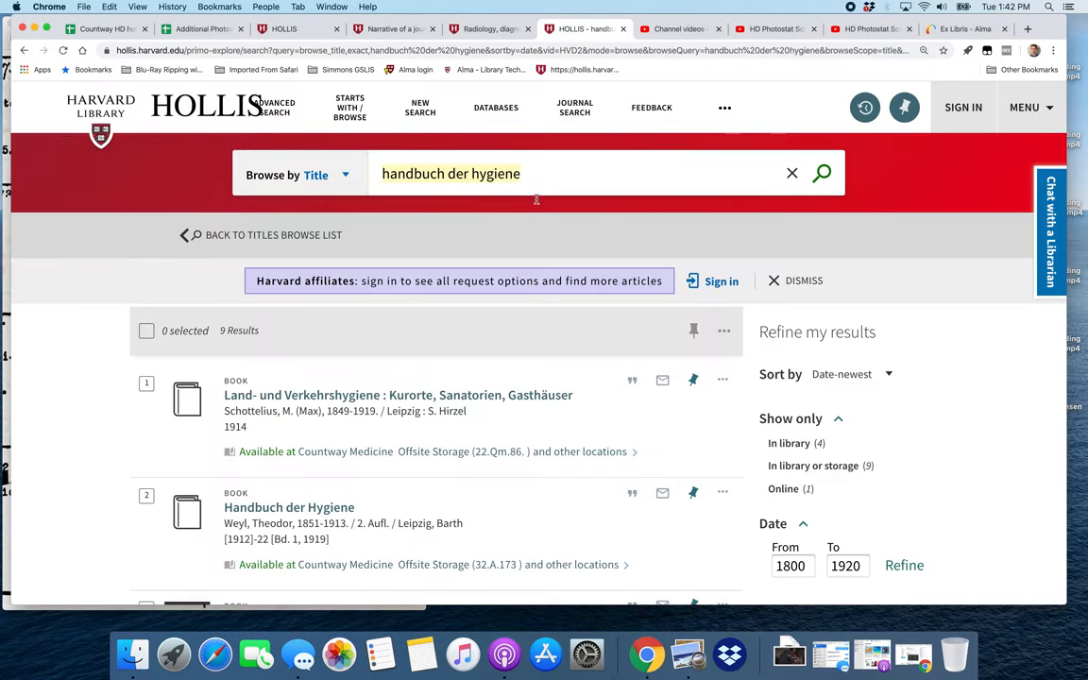
pyautogui.click(340, 177)
pyautogui.scroll(1, 340, 179)
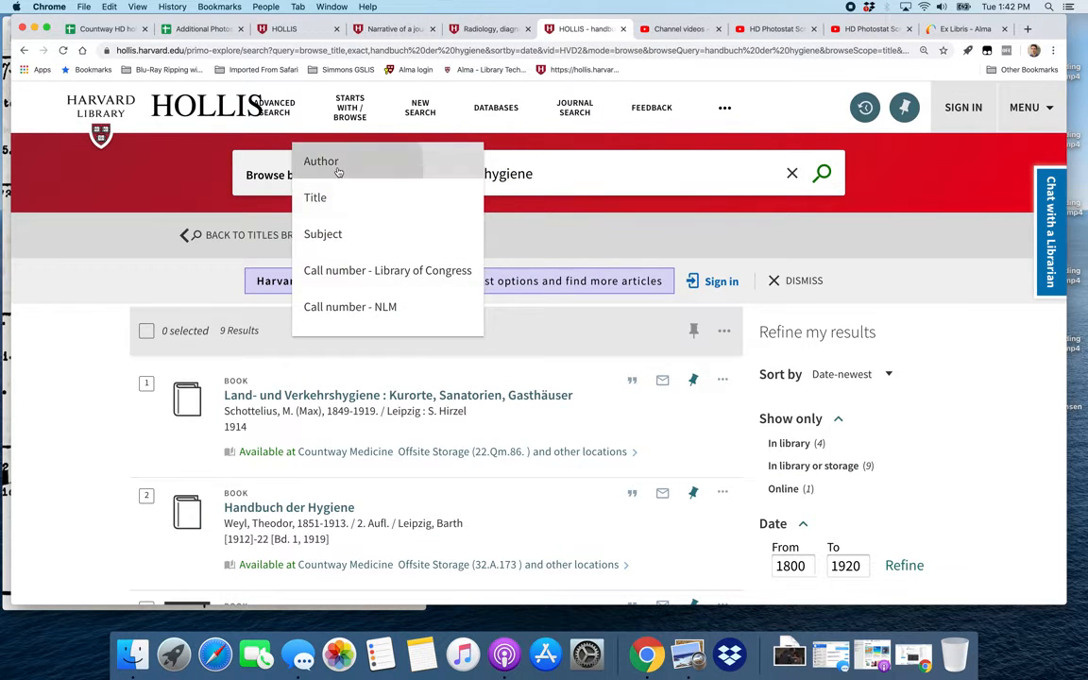
pyautogui.click(338, 168)
pyautogui.moveTo(562, 183); pyautogui.dragTo(388, 158)
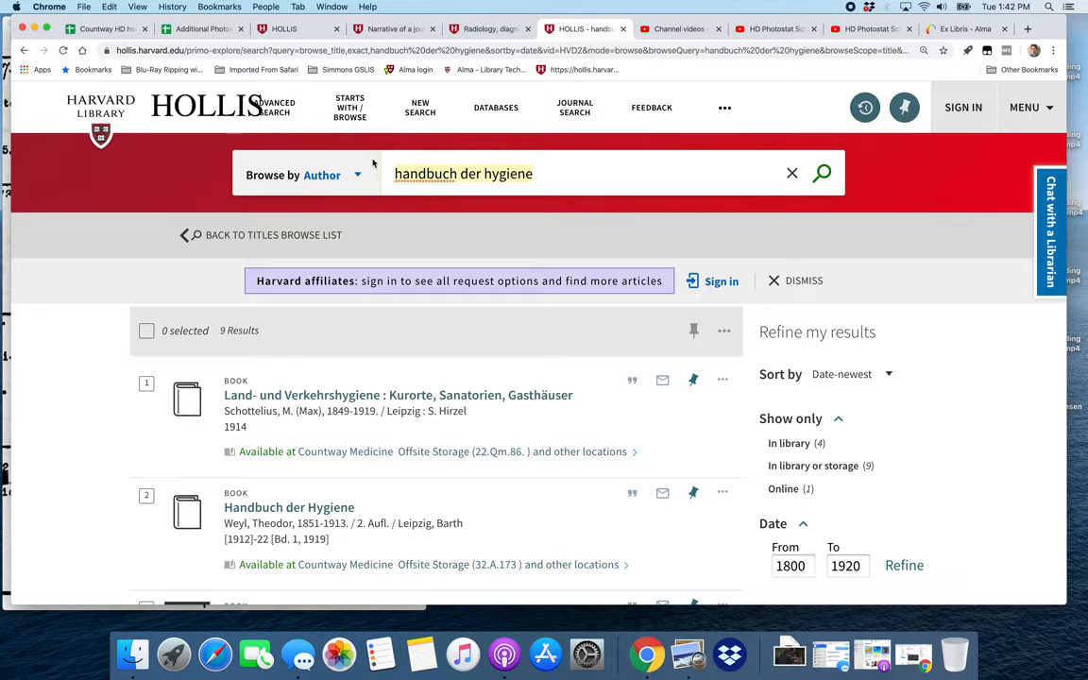
pyautogui.write('hot')
pyautogui.press('BackSpace')
pyautogui.write('lthusen')
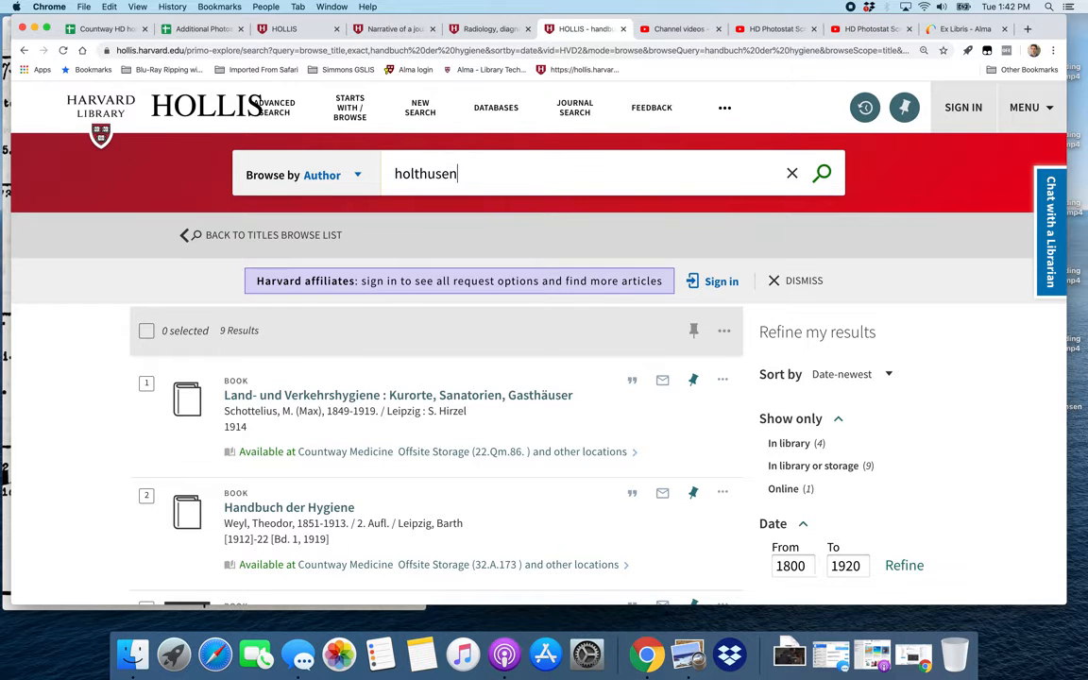
pyautogui.press('Return')
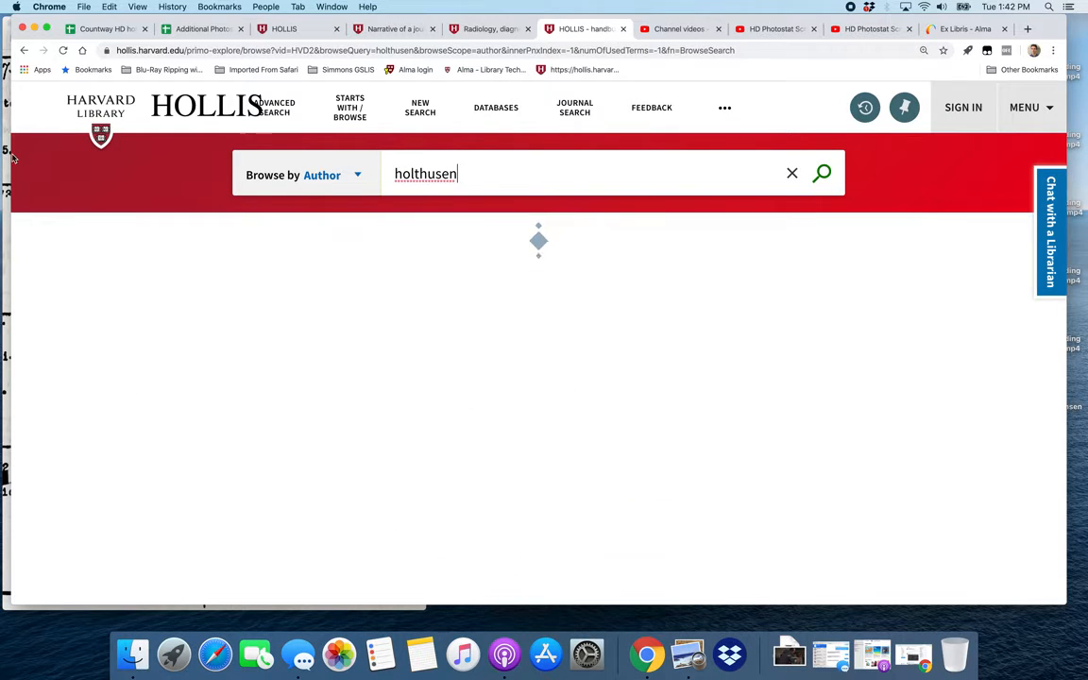
# Check the author's name on the card image and open the heading "Holthusen, Hermann, 1886-" in the author list
pyautogui.click(4, 31)
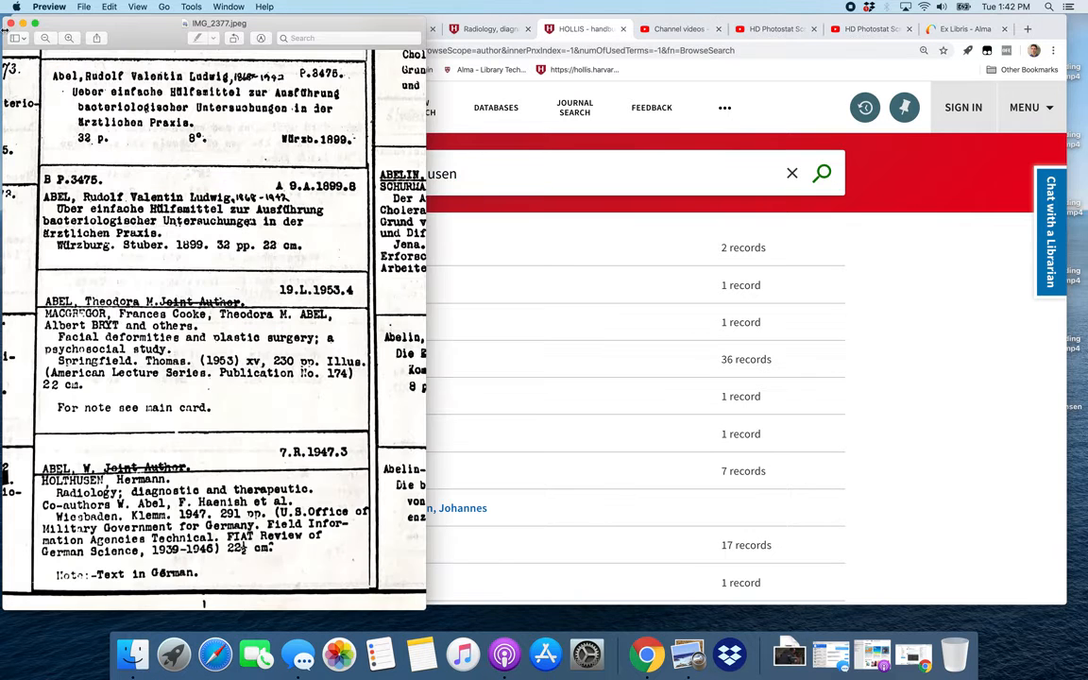
pyautogui.click(509, 349)
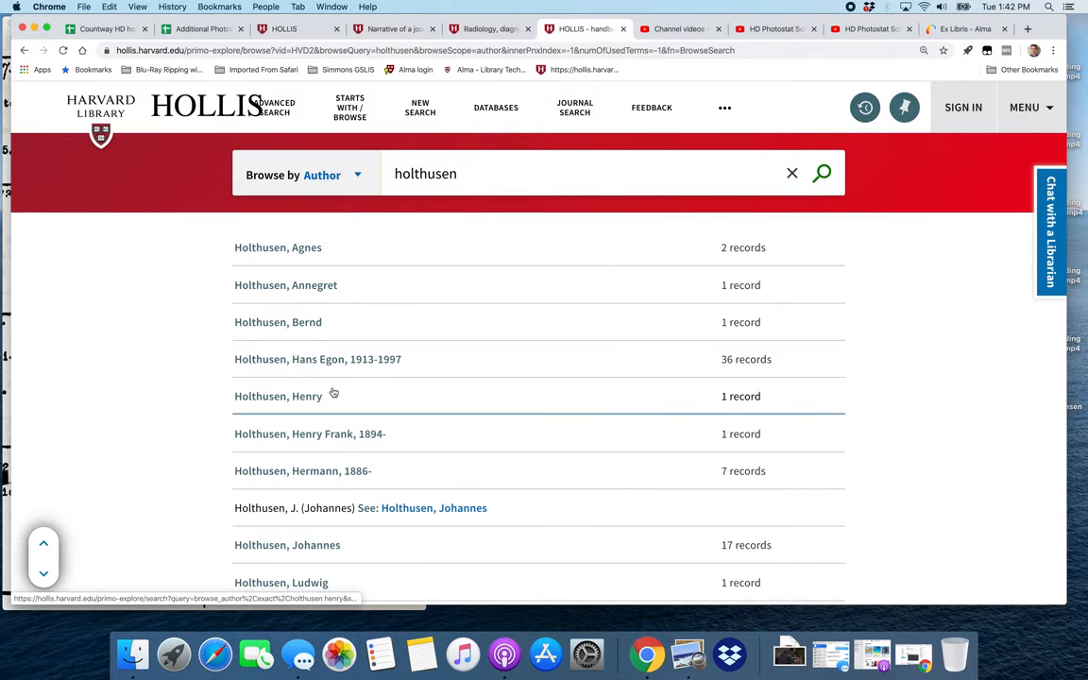
pyautogui.scroll(-2, 252, 479)
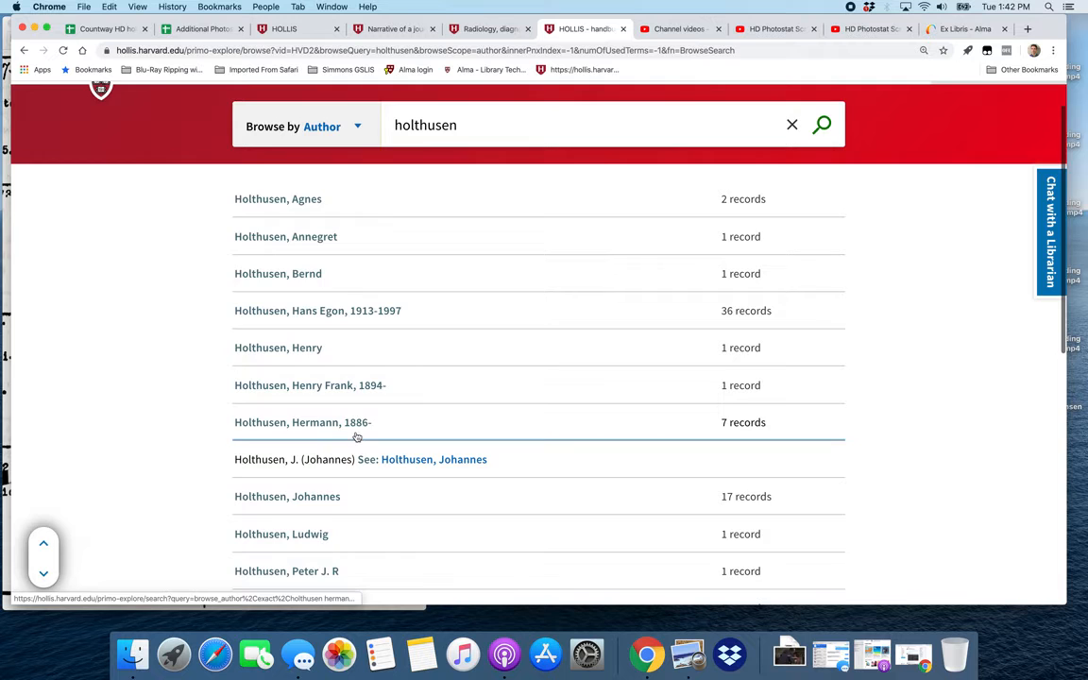
pyautogui.click(344, 434)
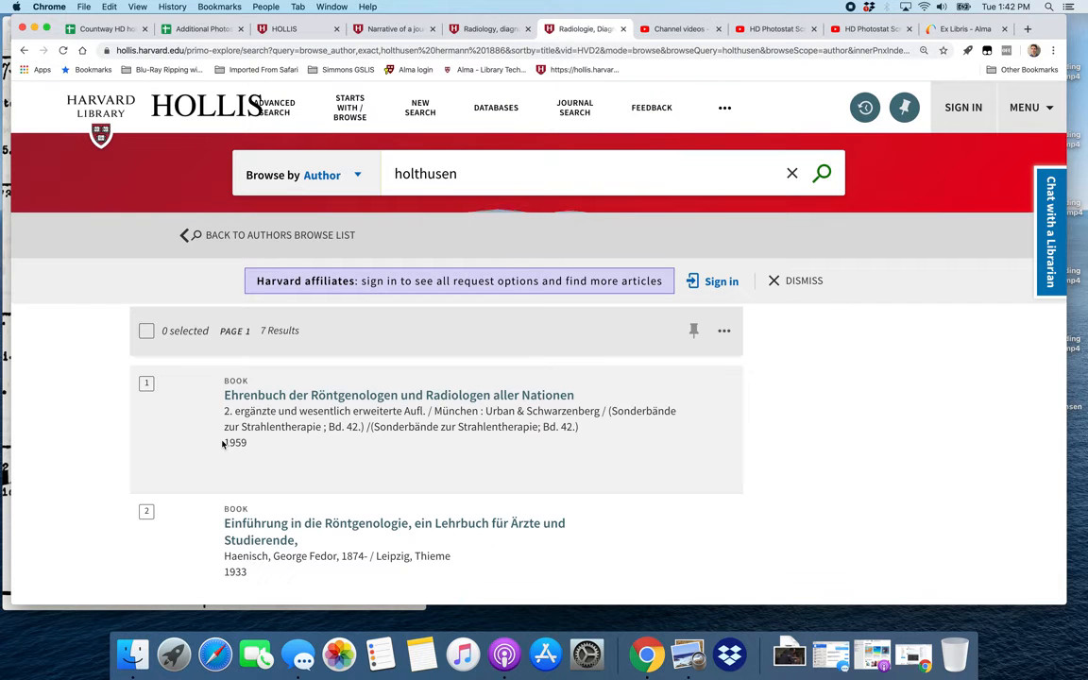
# Compare the author's titles with the card image and open the 1947 record "Radiology, diagnostic and therapeutic"
pyautogui.click(3, 275)
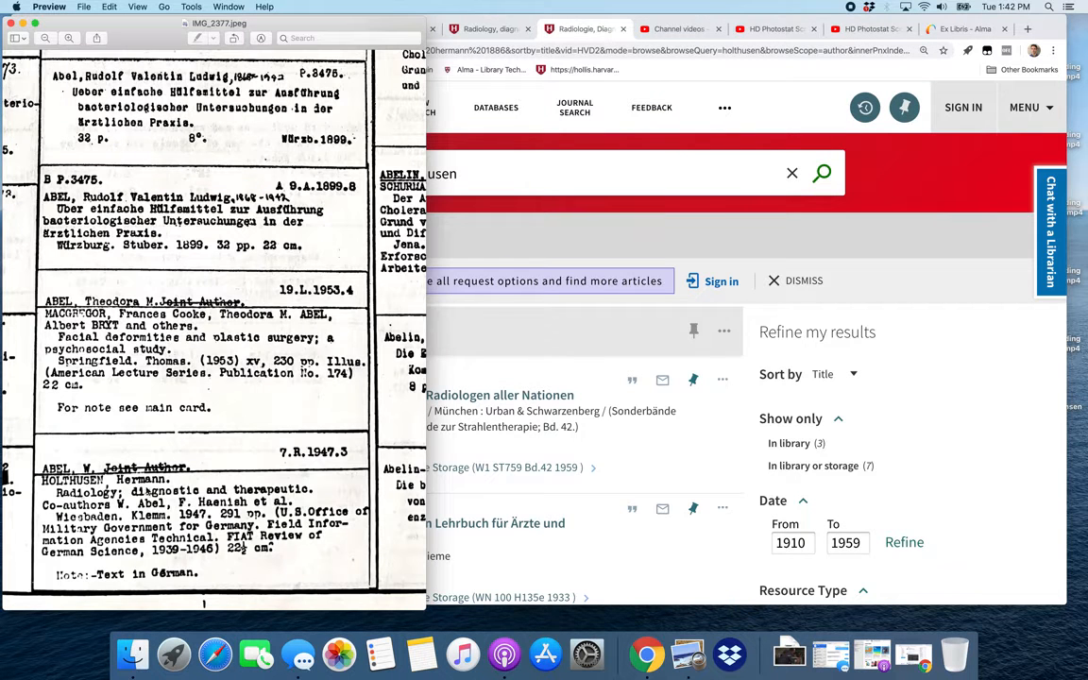
pyautogui.click(599, 454)
pyautogui.scroll(-5, 604, 454)
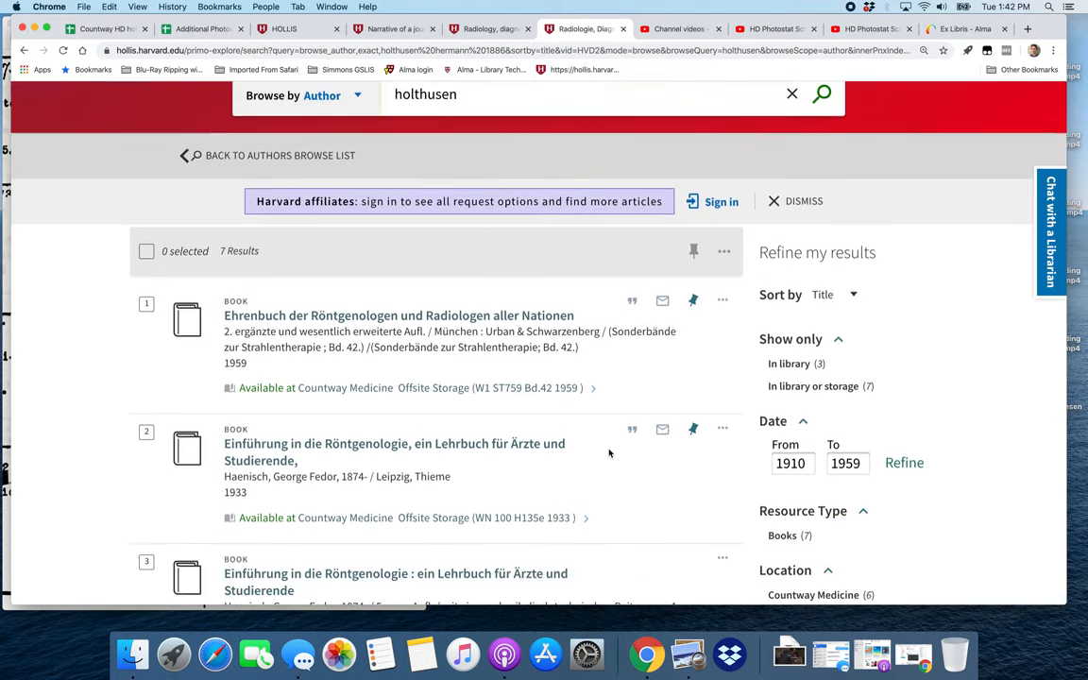
pyautogui.scroll(-6, 609, 453)
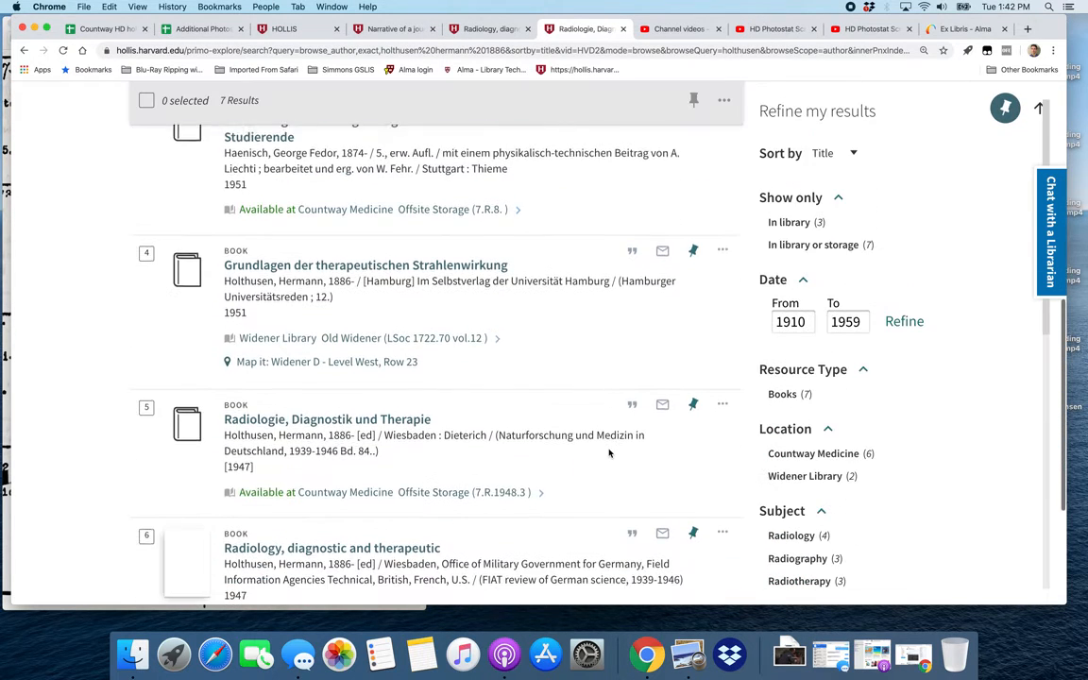
pyautogui.scroll(-4, 609, 454)
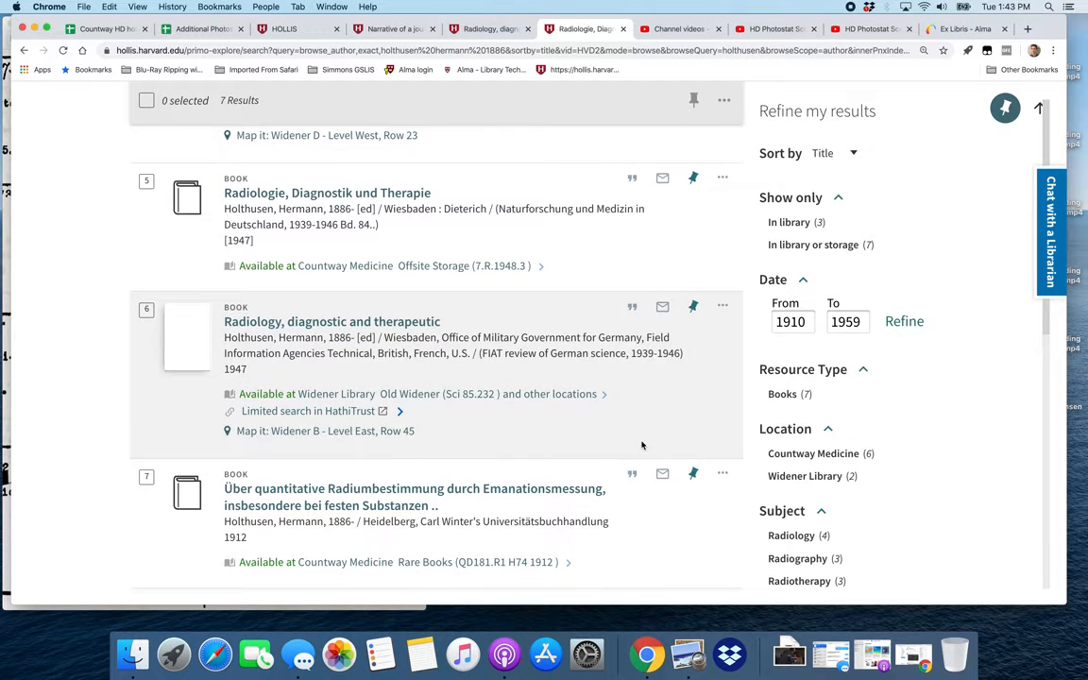
pyautogui.click(324, 322)
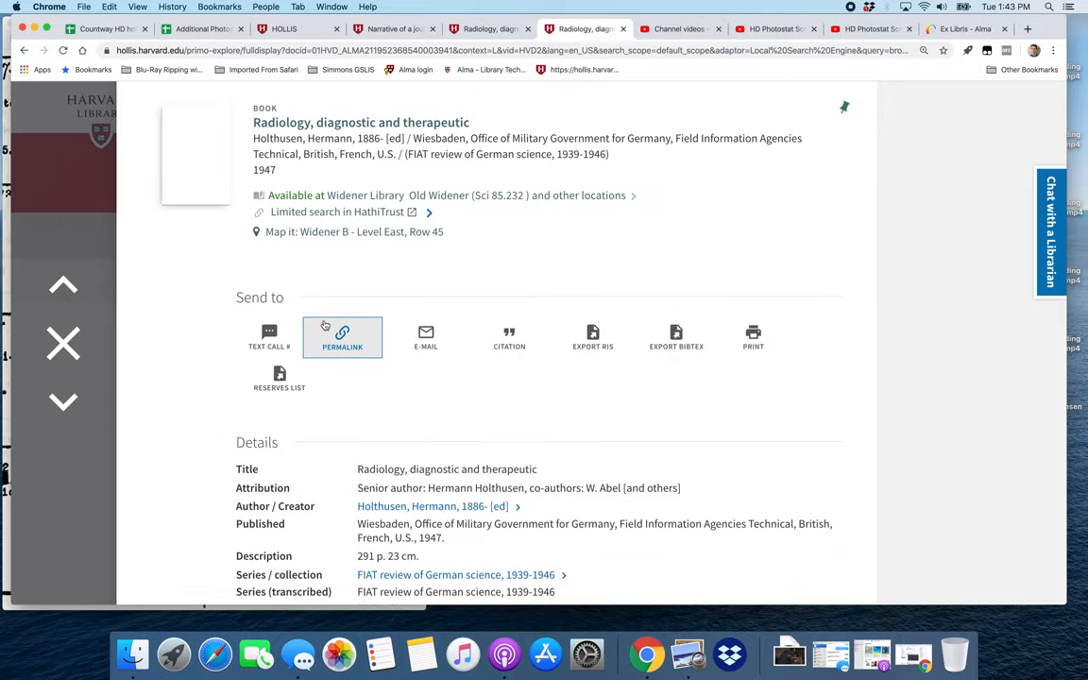
# Compare the record's publication details, notes and Countway Medicine call number with the 7.R.1947.3 card in the scanned image
pyautogui.scroll(-2, 324, 324)
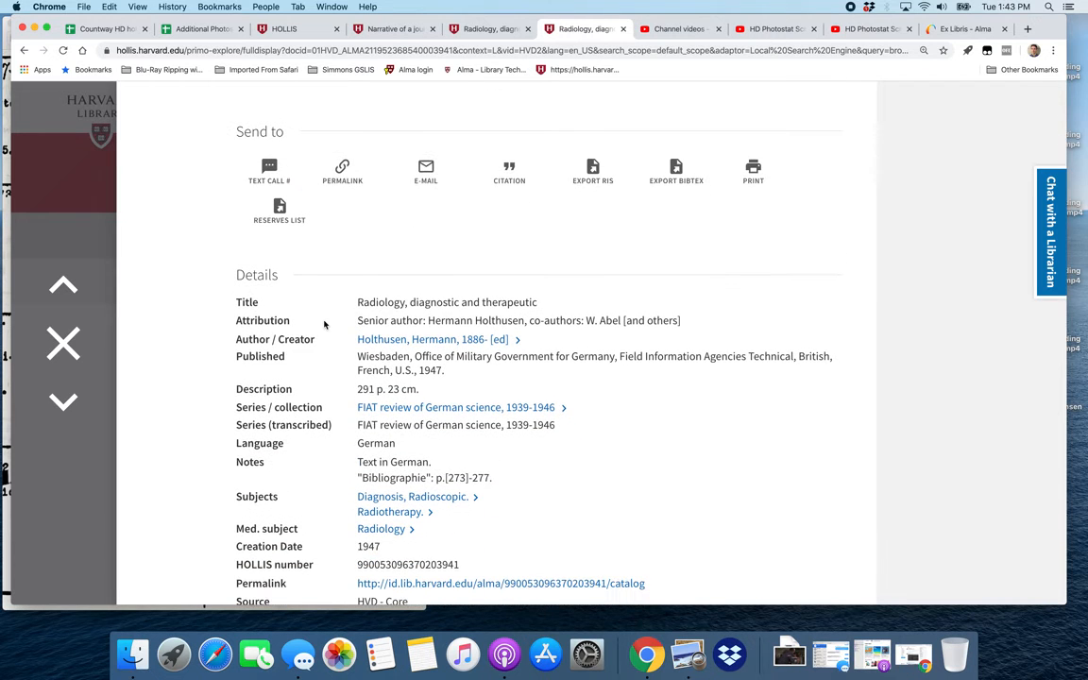
pyautogui.scroll(-2, 324, 325)
pyautogui.click(3, 282)
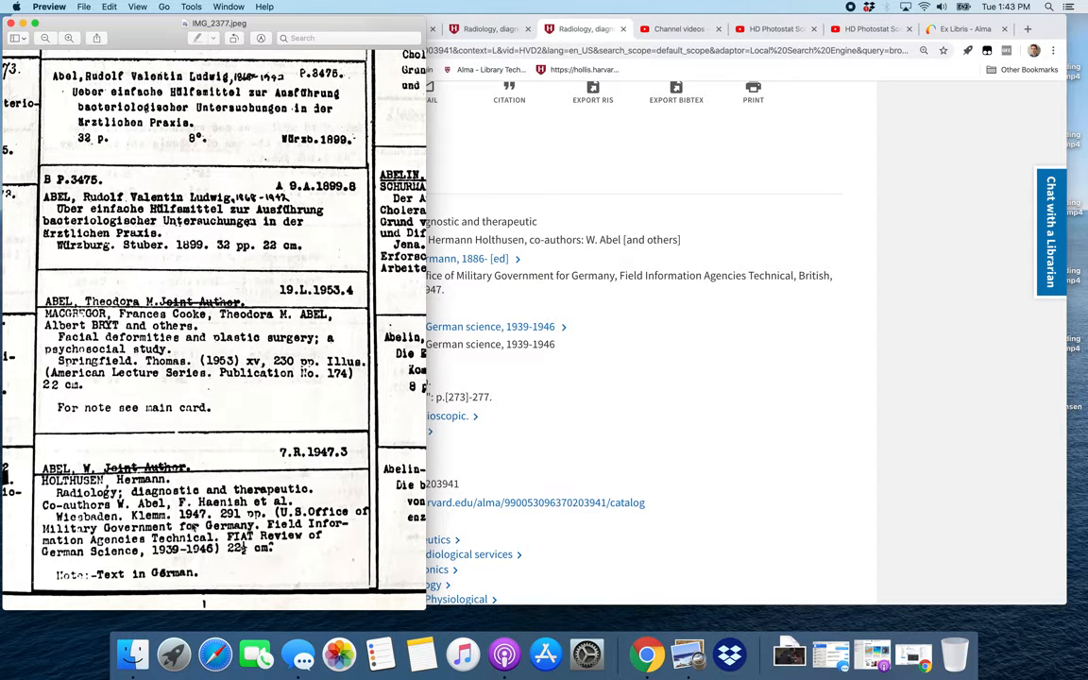
pyautogui.click(676, 435)
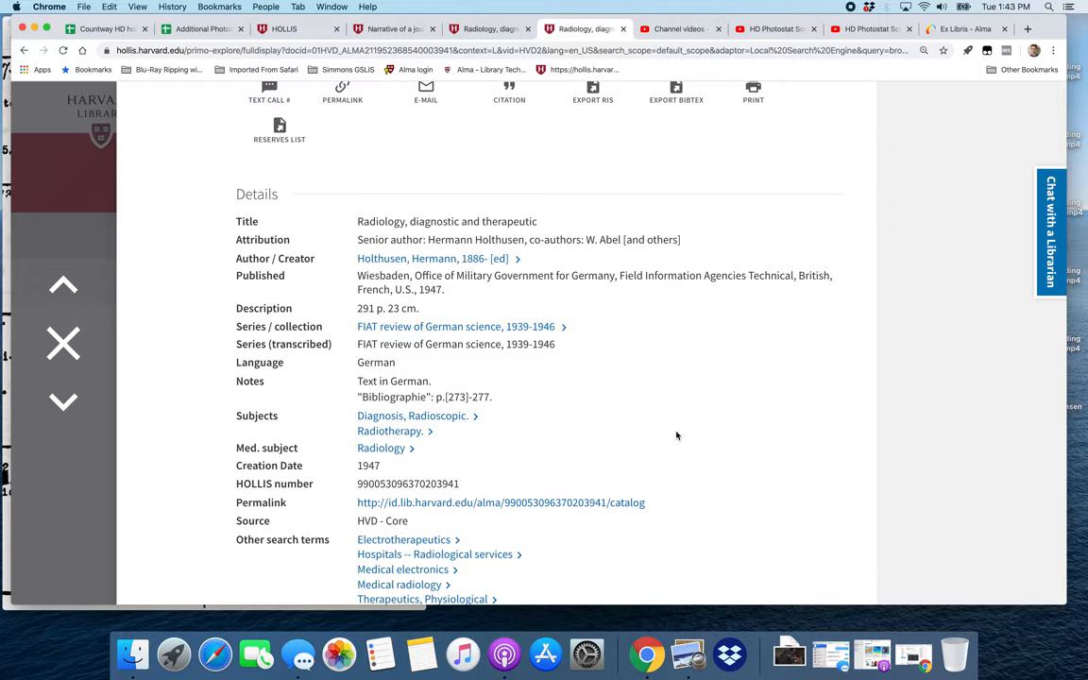
pyautogui.scroll(-2, 351, 350)
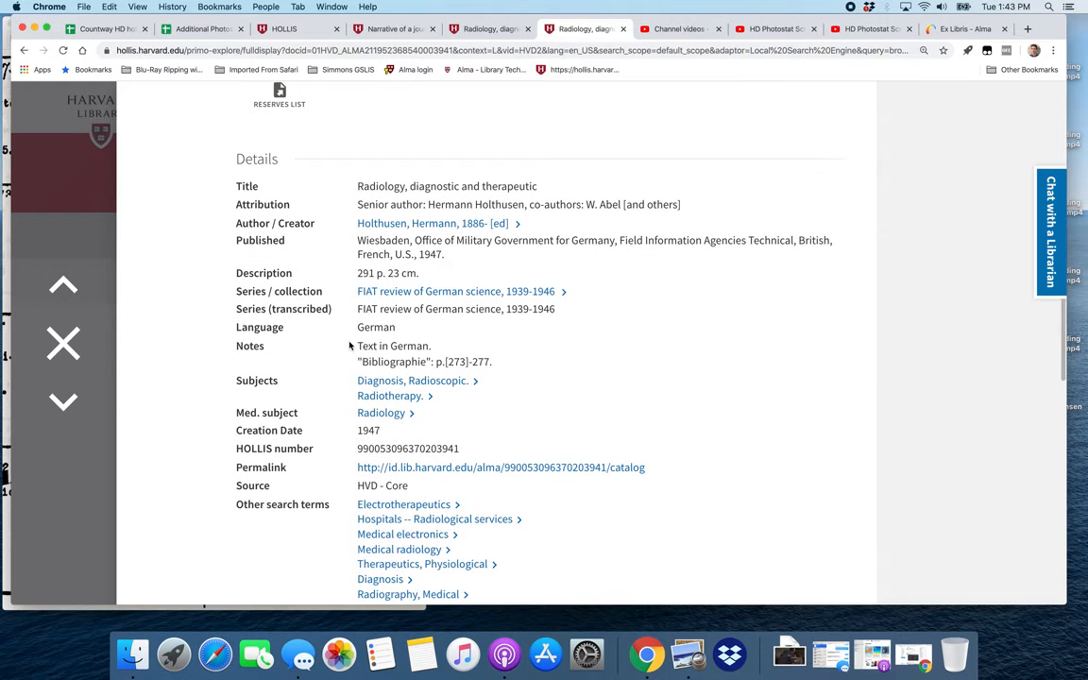
pyautogui.scroll(-10, 350, 345)
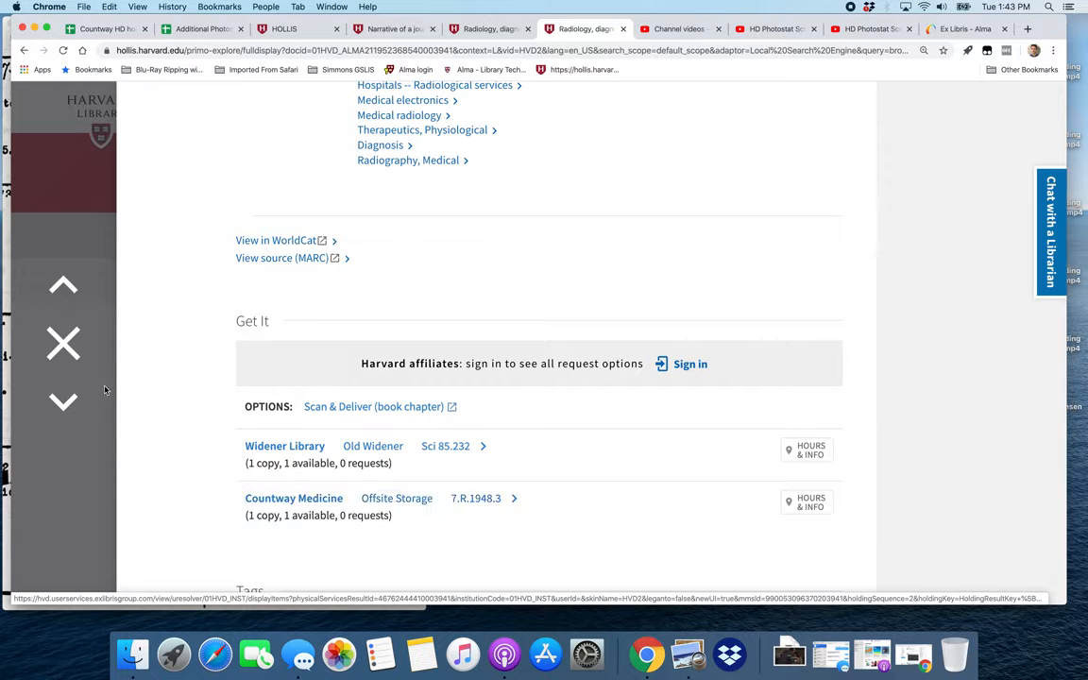
pyautogui.click(6, 295)
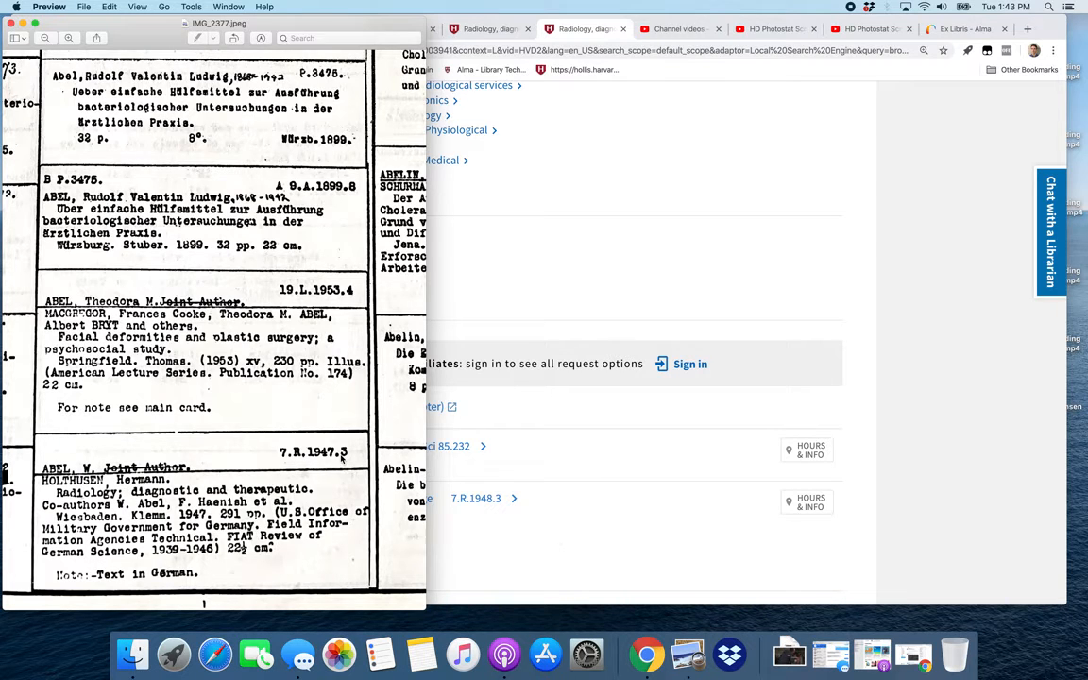
pyautogui.click(507, 485)
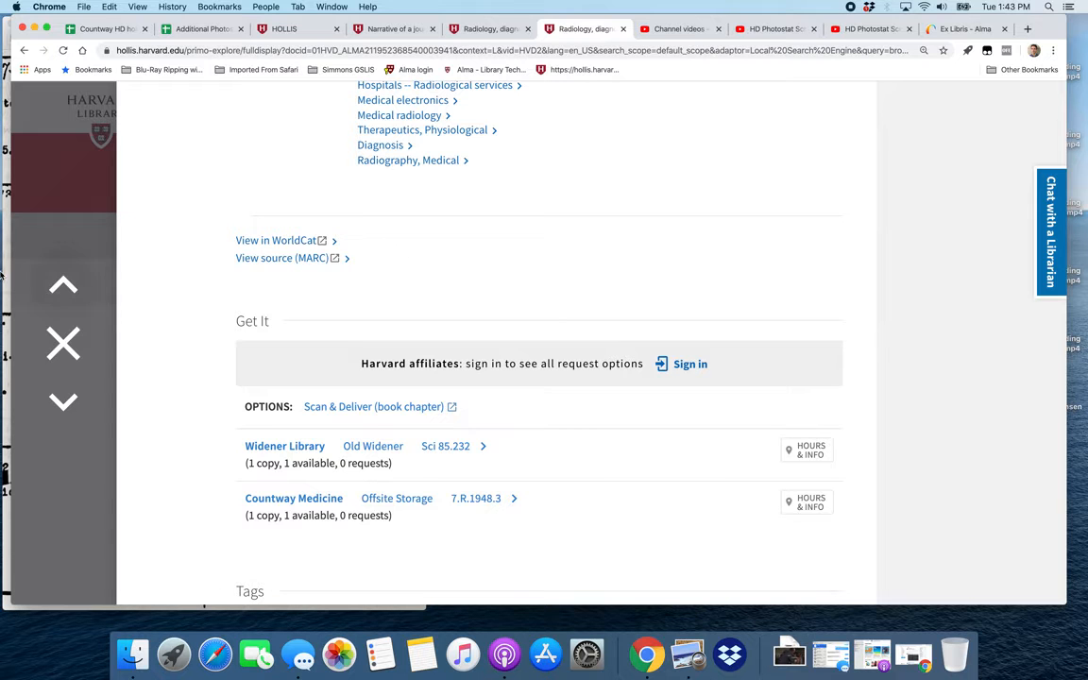
pyautogui.scroll(5, 586, 229)
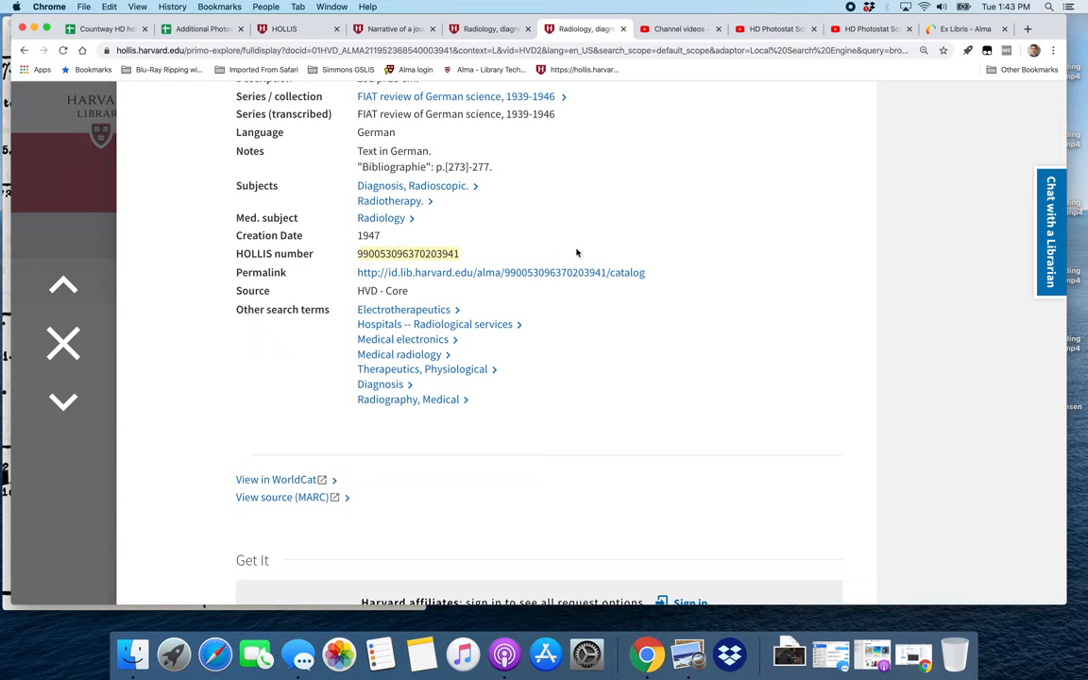
pyautogui.click(88, 28)
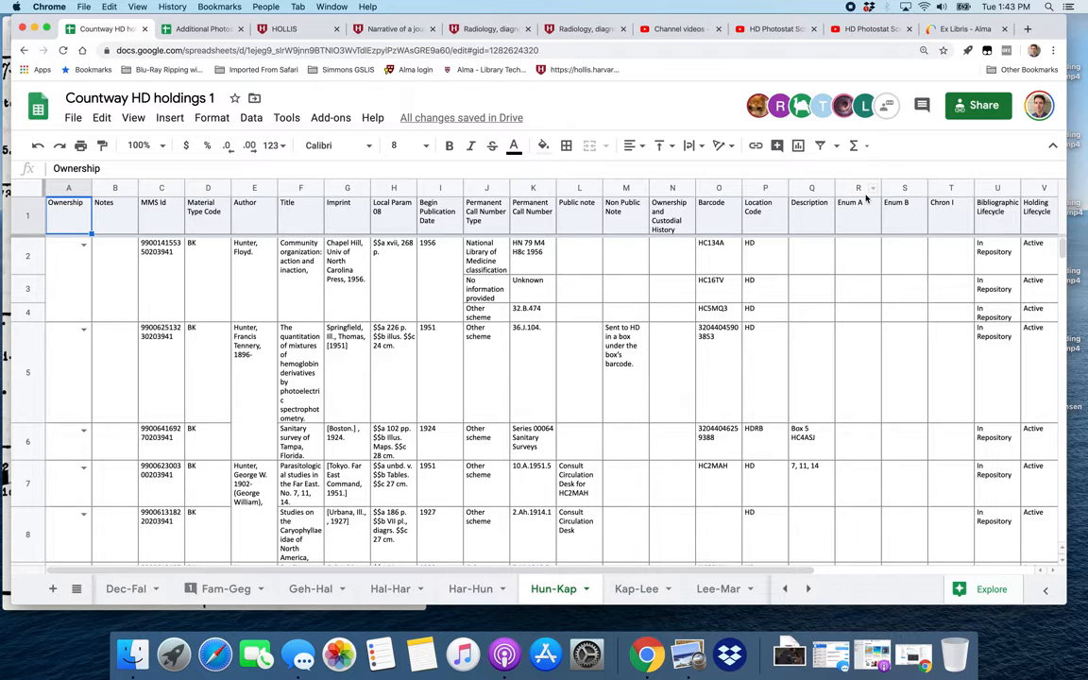
pyautogui.press('cmd+shift+h')
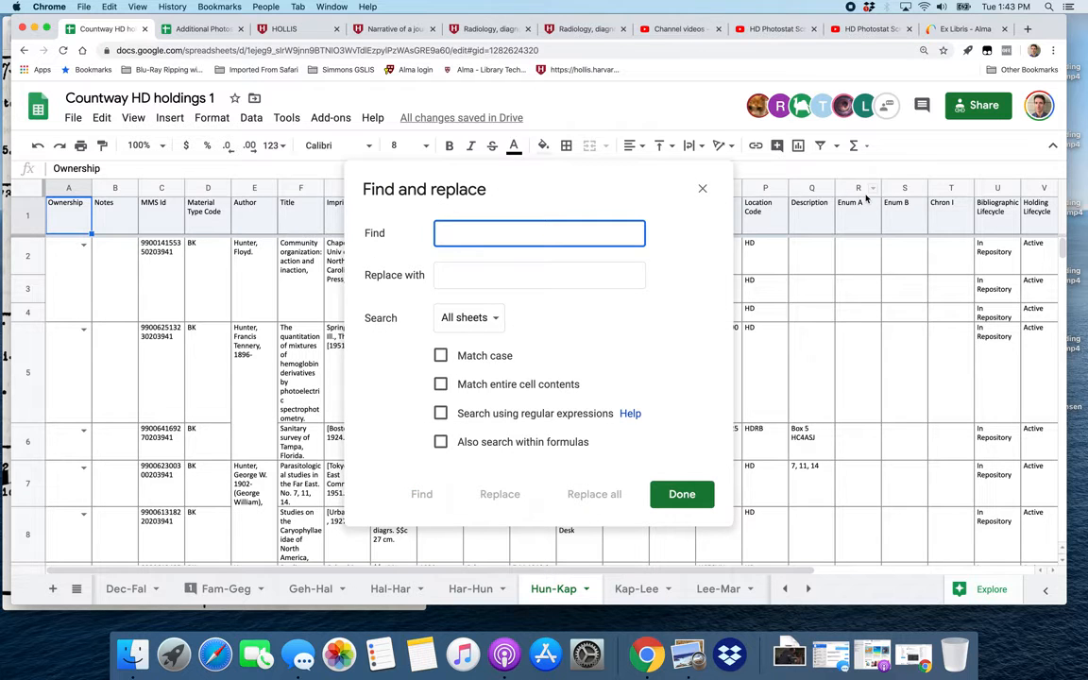
pyautogui.press('super+v')
pyautogui.click(417, 494)
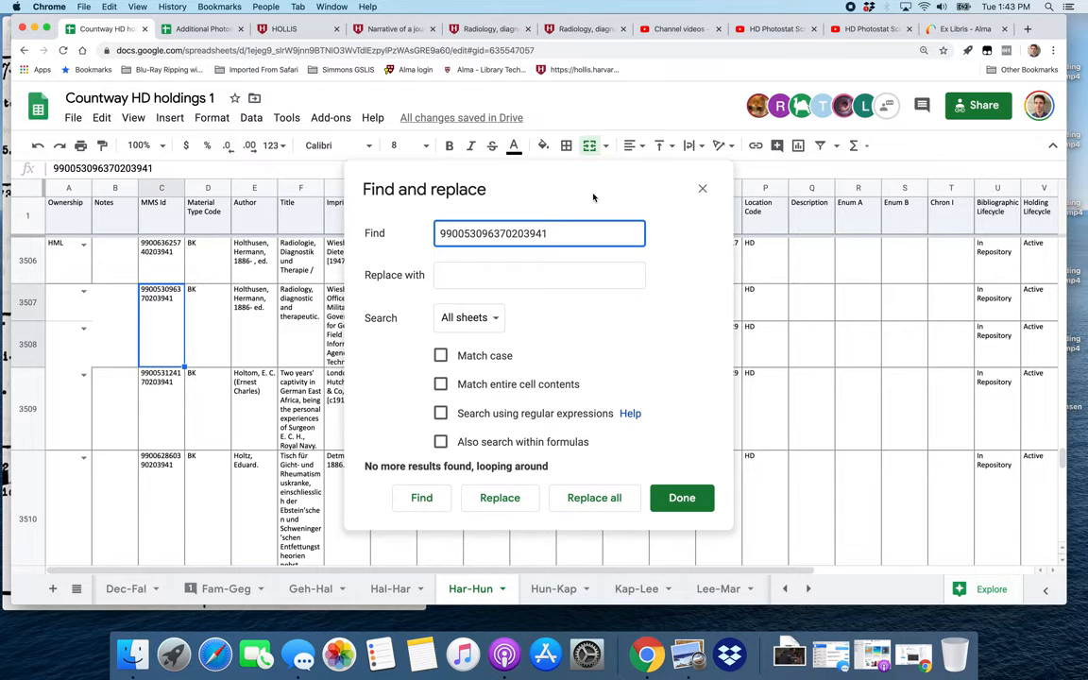
# Move the Find and replace dialog aside to examine the matching rows' call numbers, barcodes and "Hldg Suppressed From Discovery" values
pyautogui.moveTo(589, 188); pyautogui.dragTo(931, 243)
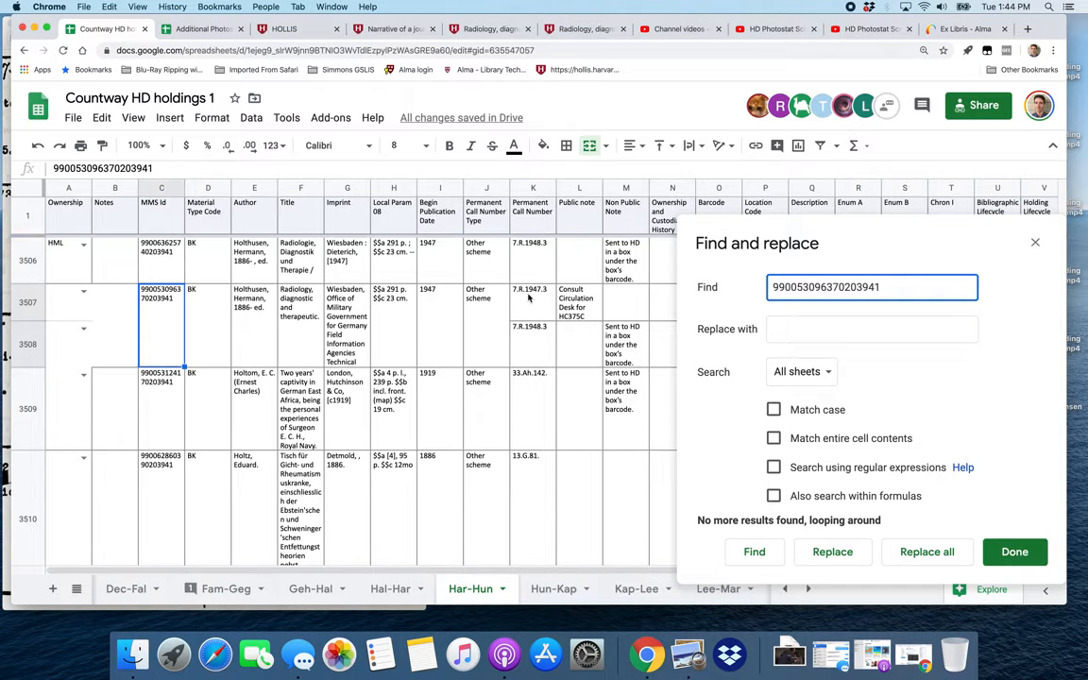
pyautogui.moveTo(791, 255); pyautogui.dragTo(162, 297)
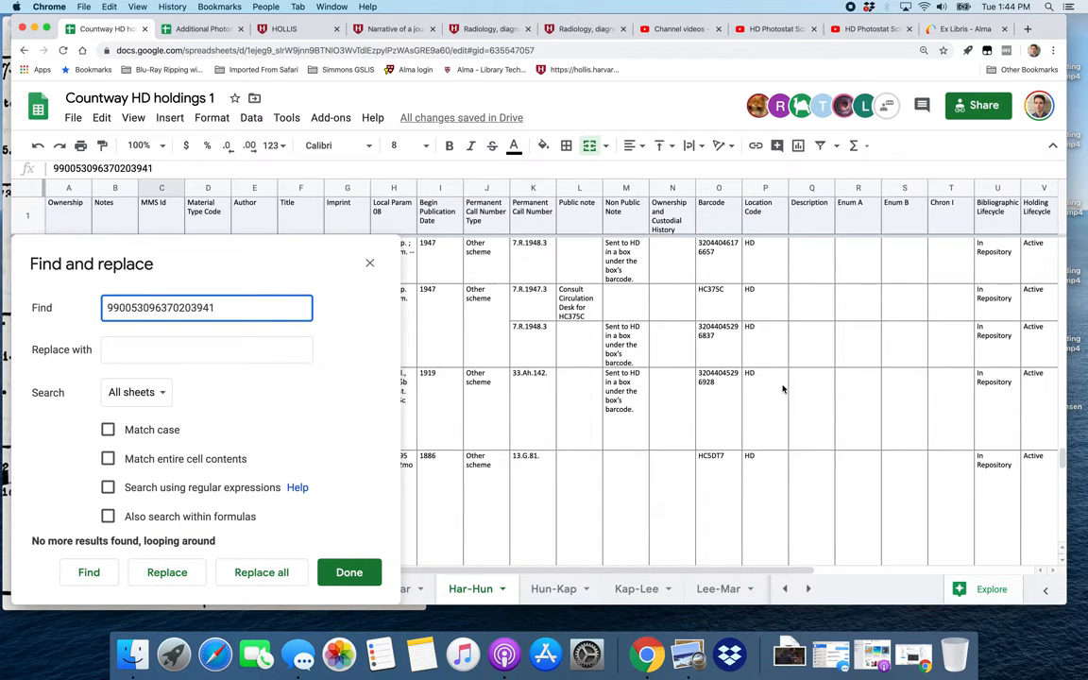
pyautogui.hscroll(4, 782, 388)
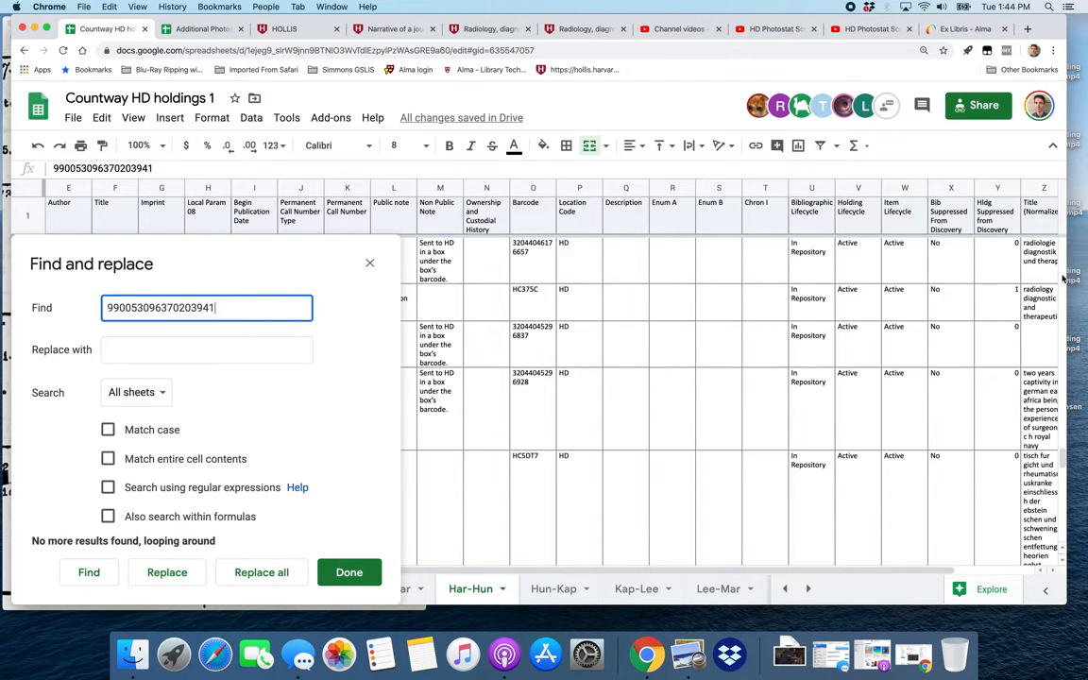
pyautogui.click(999, 300)
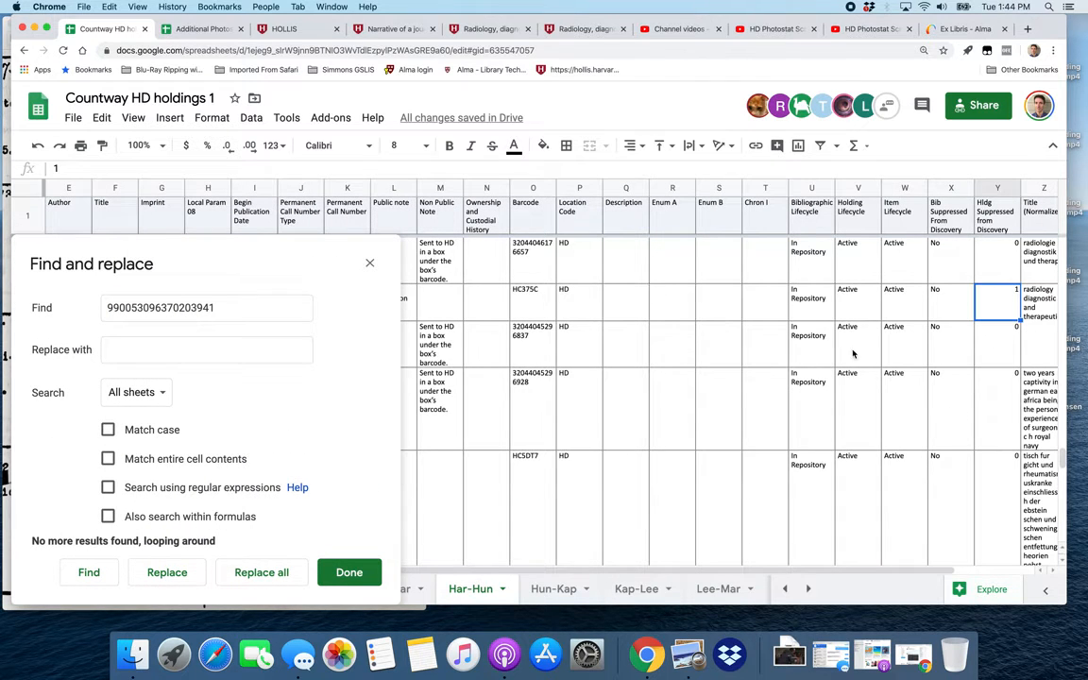
pyautogui.hscroll(-4, 656, 388)
pyautogui.moveTo(67, 240); pyautogui.dragTo(733, 240)
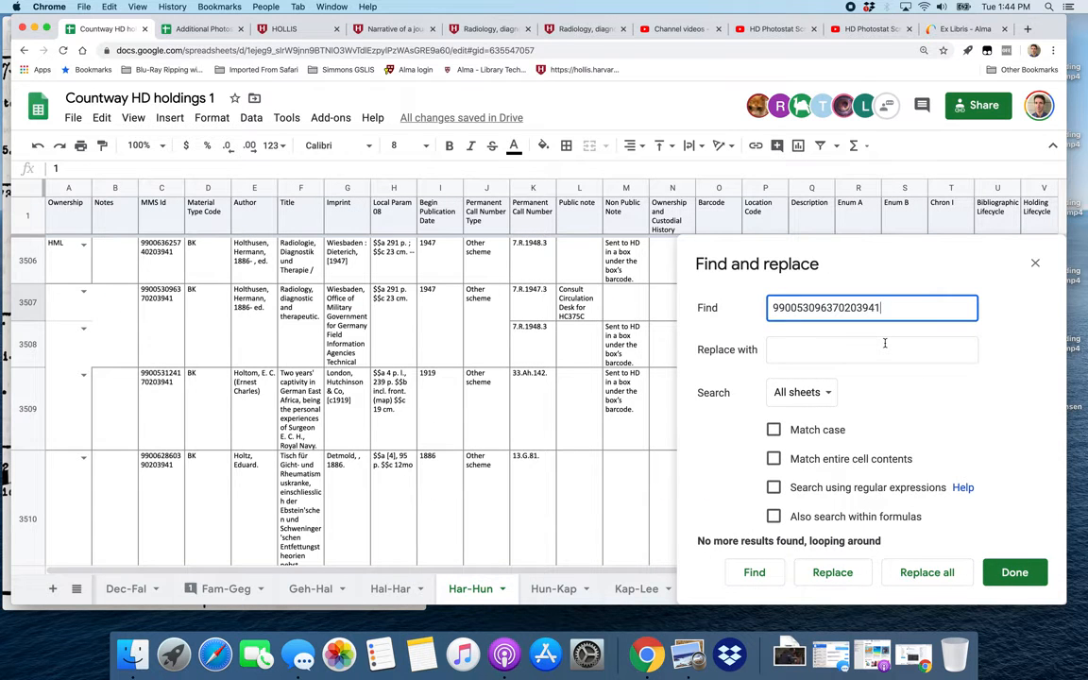
# Set Ownership to HML for both holdings of "Radiology, diagnostic and therapeutic" in rows 3507 and 3508
pyautogui.click(83, 292)
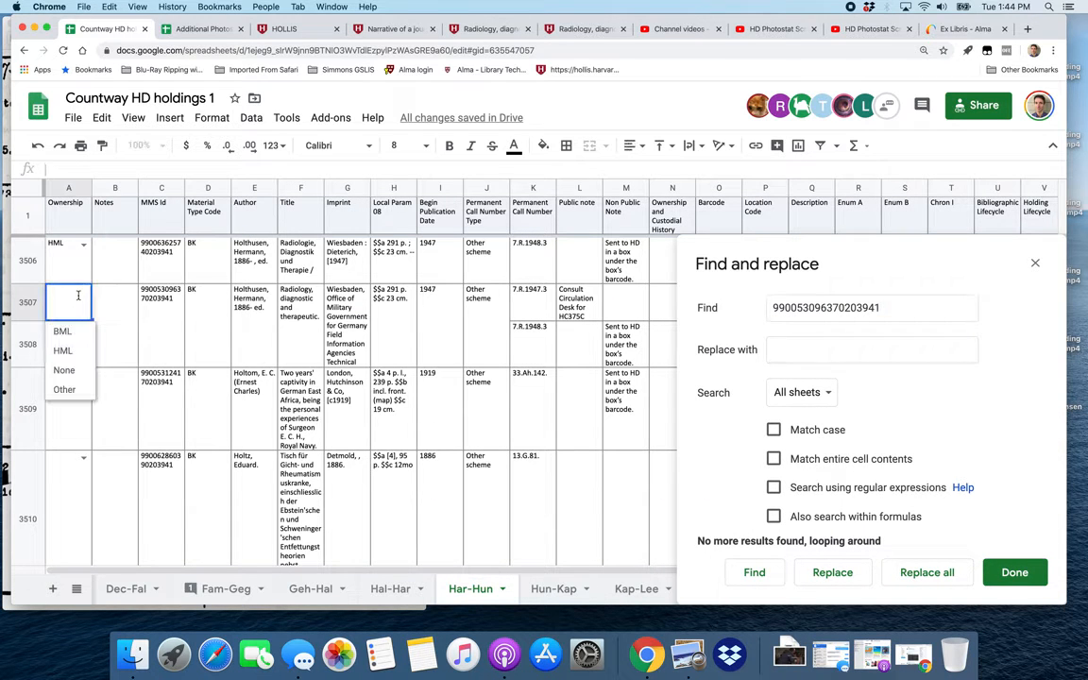
pyautogui.click(75, 352)
pyautogui.click(82, 331)
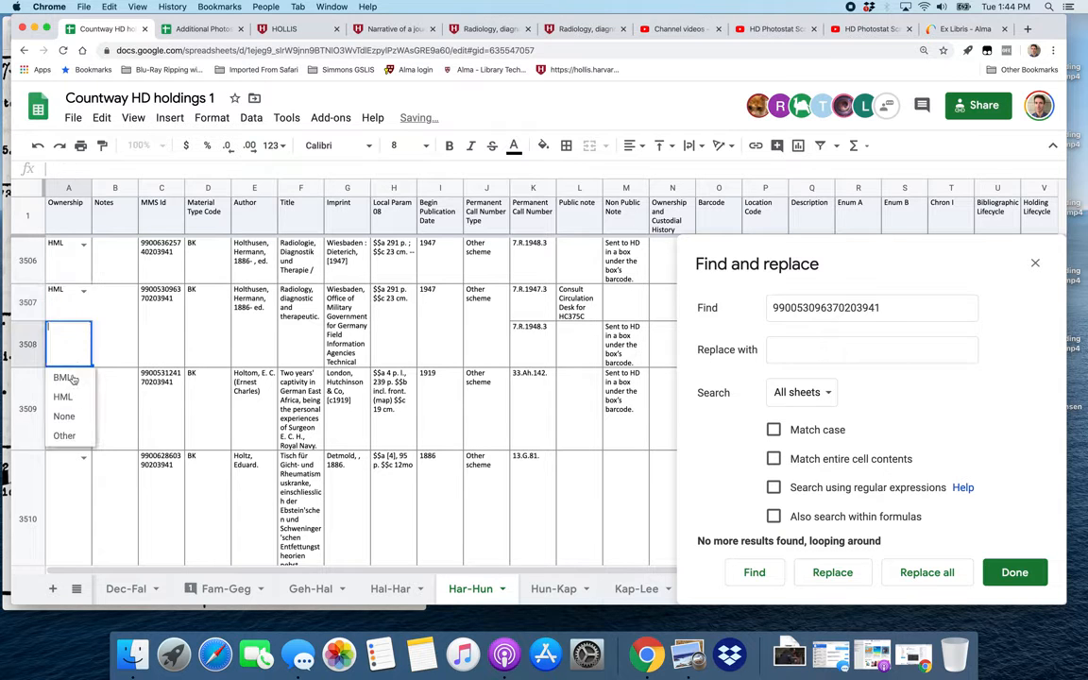
pyautogui.click(63, 397)
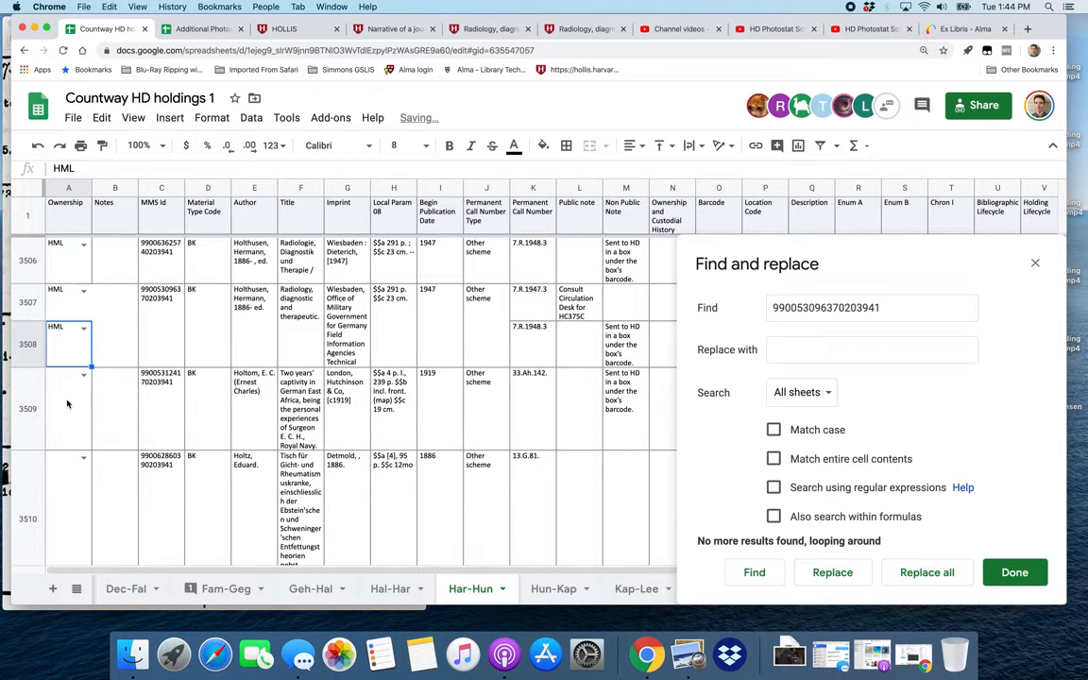
# Switch to the scanned catalog page in Preview and compare the 7.R.1948.3 card with the 7.R.1947.3 card
pyautogui.click(5, 33)
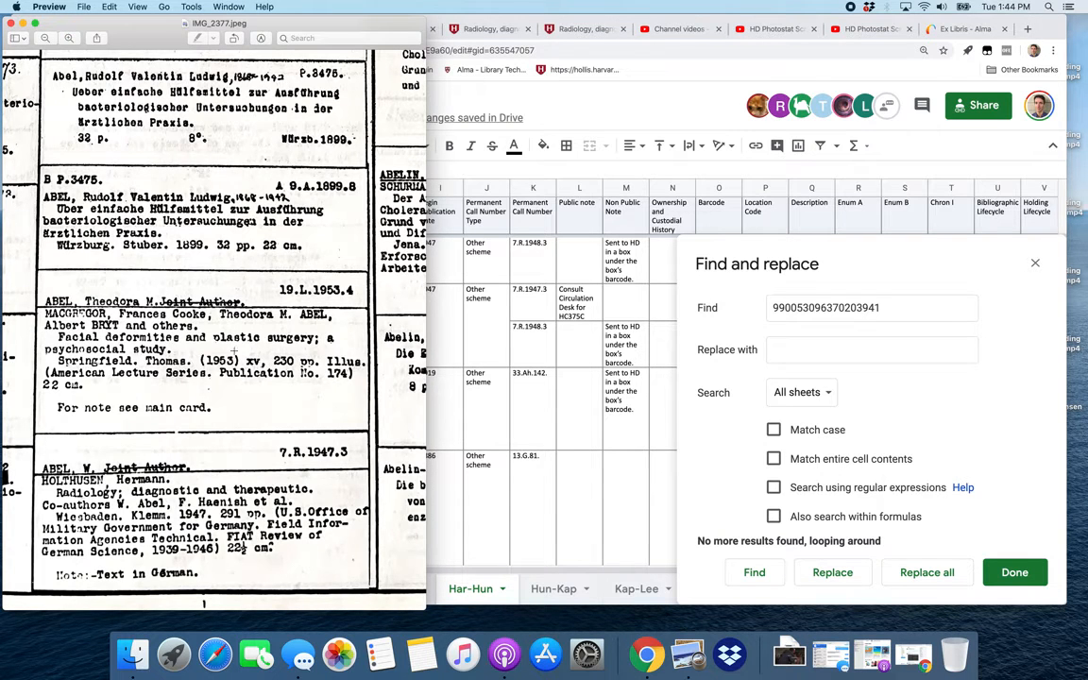
pyautogui.scroll(5, 283, 247)
pyautogui.hscroll(2, 283, 248)
pyautogui.scroll(10, 283, 248)
pyautogui.hscroll(4, 283, 248)
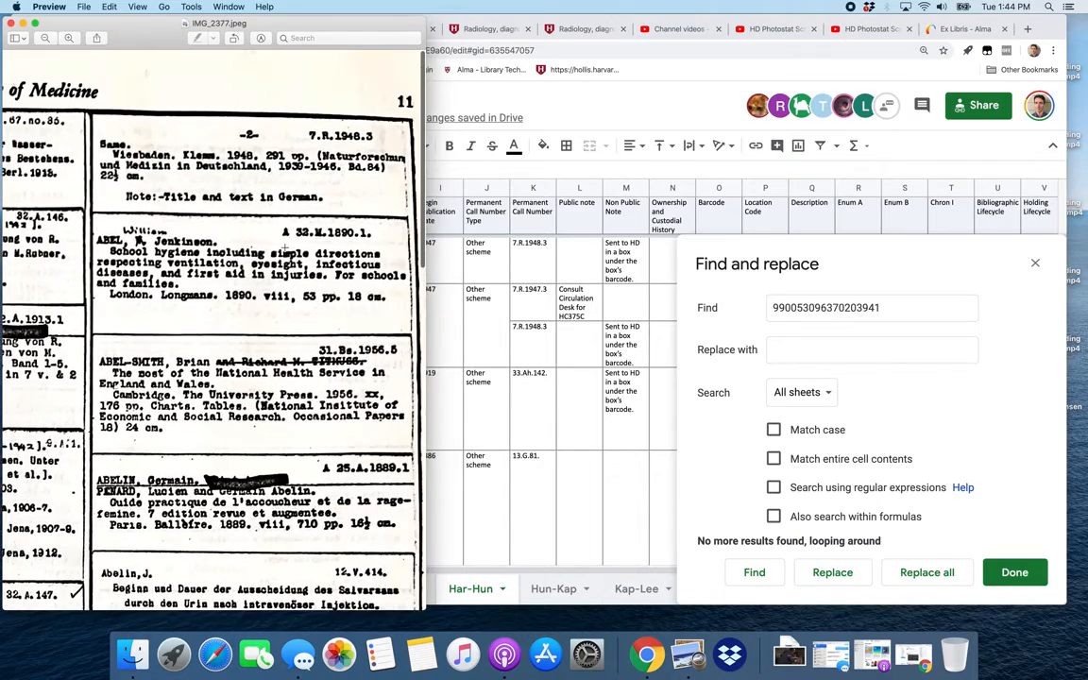
pyautogui.hscroll(1, 284, 247)
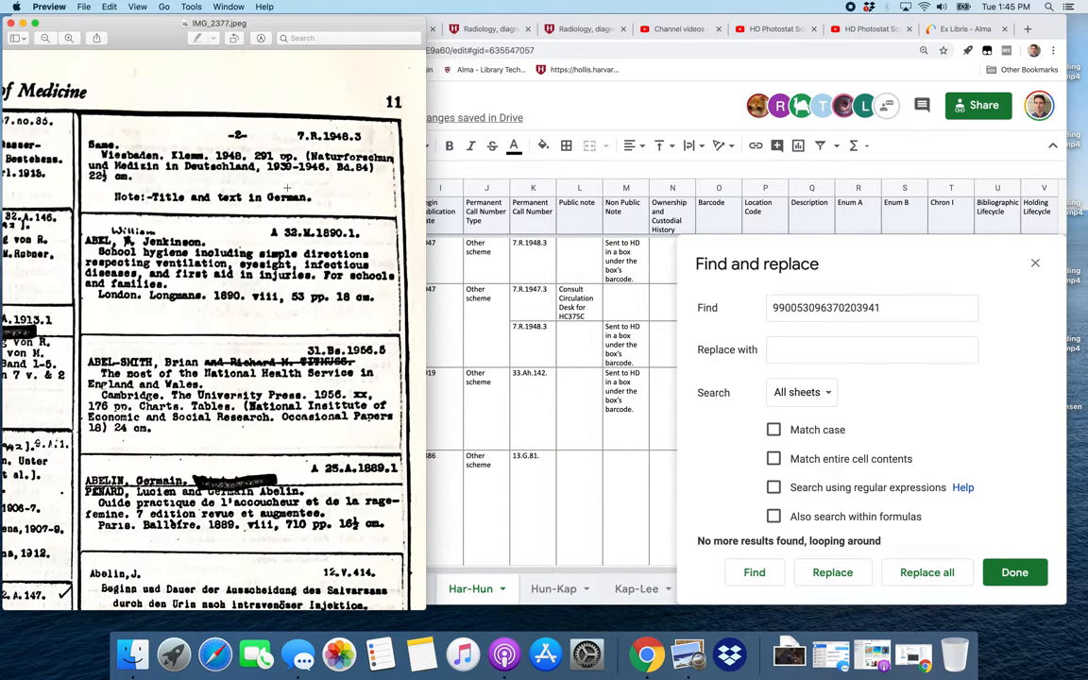
pyautogui.scroll(-10, 185, 418)
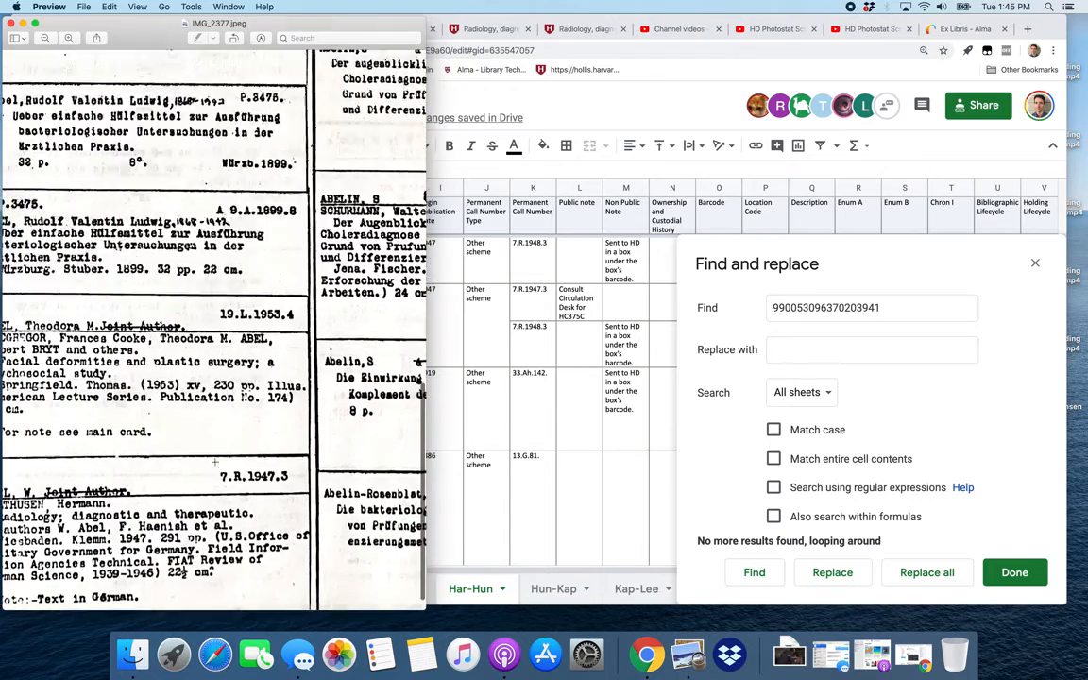
pyautogui.hscroll(-3, 215, 461)
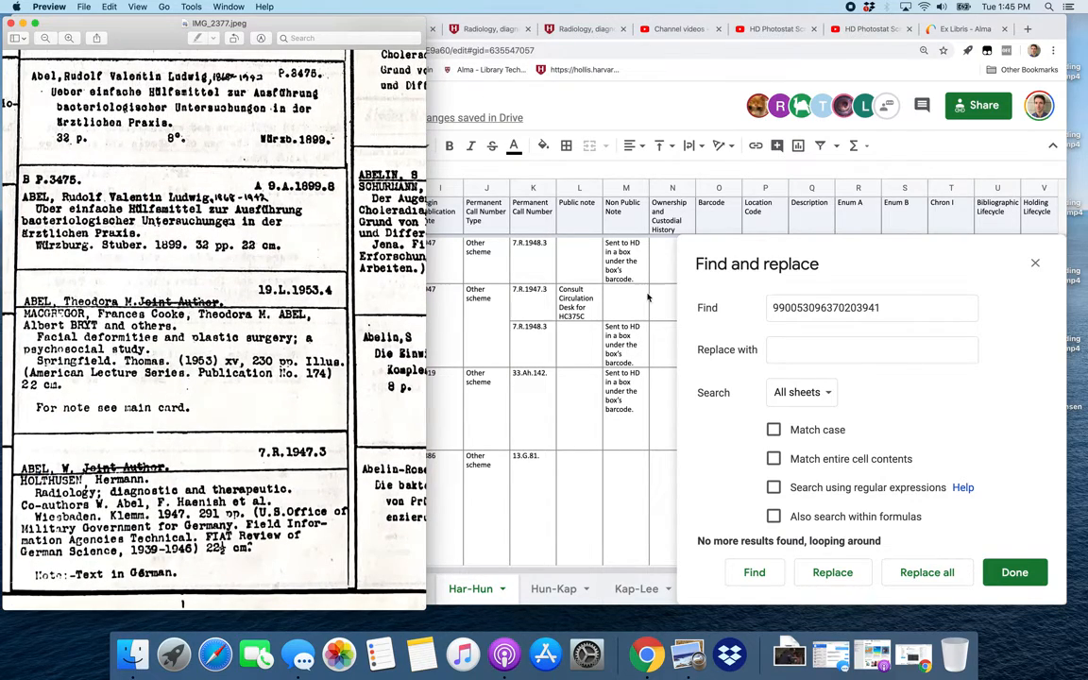
# Return to the Countway HD holdings 1 spreadsheet in Chrome and check the author and permanent call numbers in rows 3507 and 3508
pyautogui.click(539, 17)
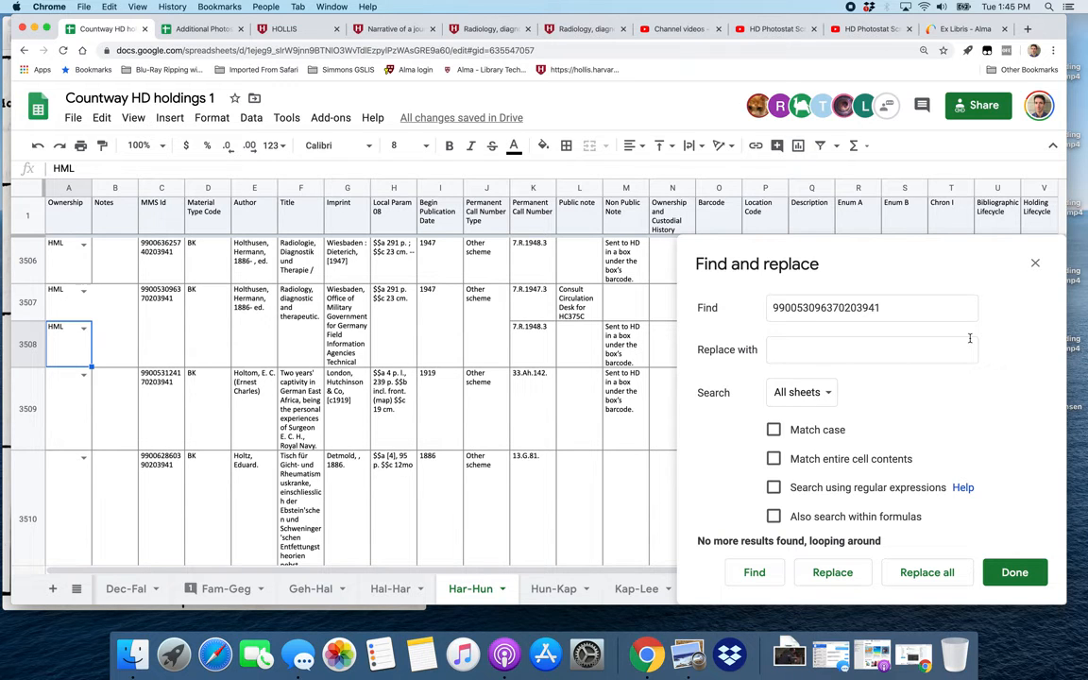
pyautogui.click(259, 298)
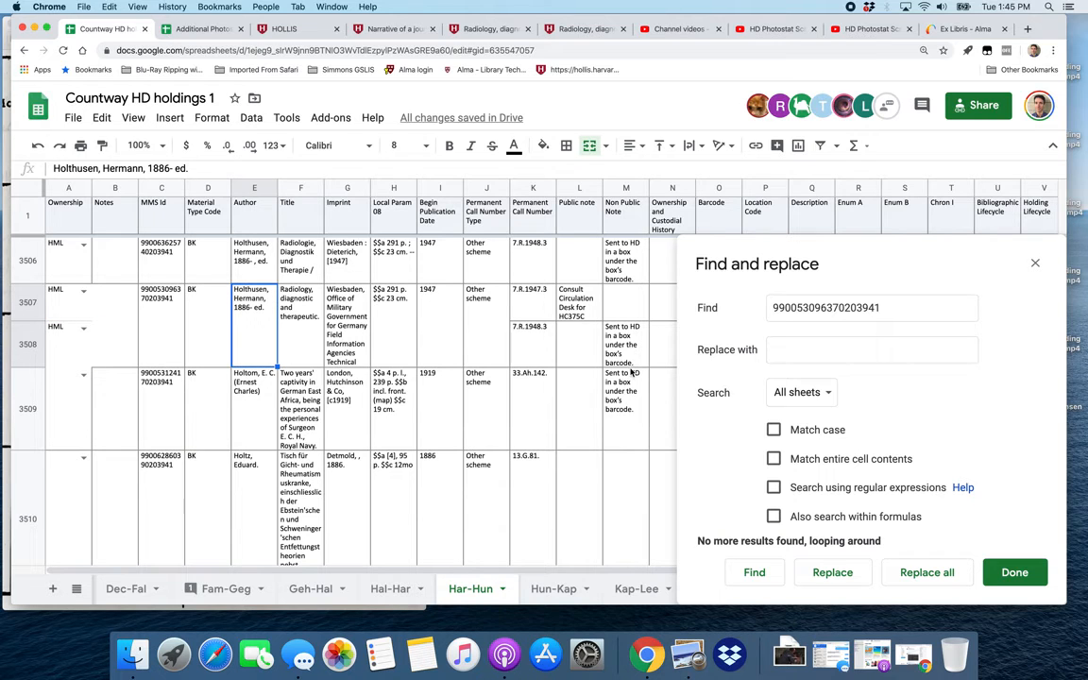
pyautogui.click(535, 351)
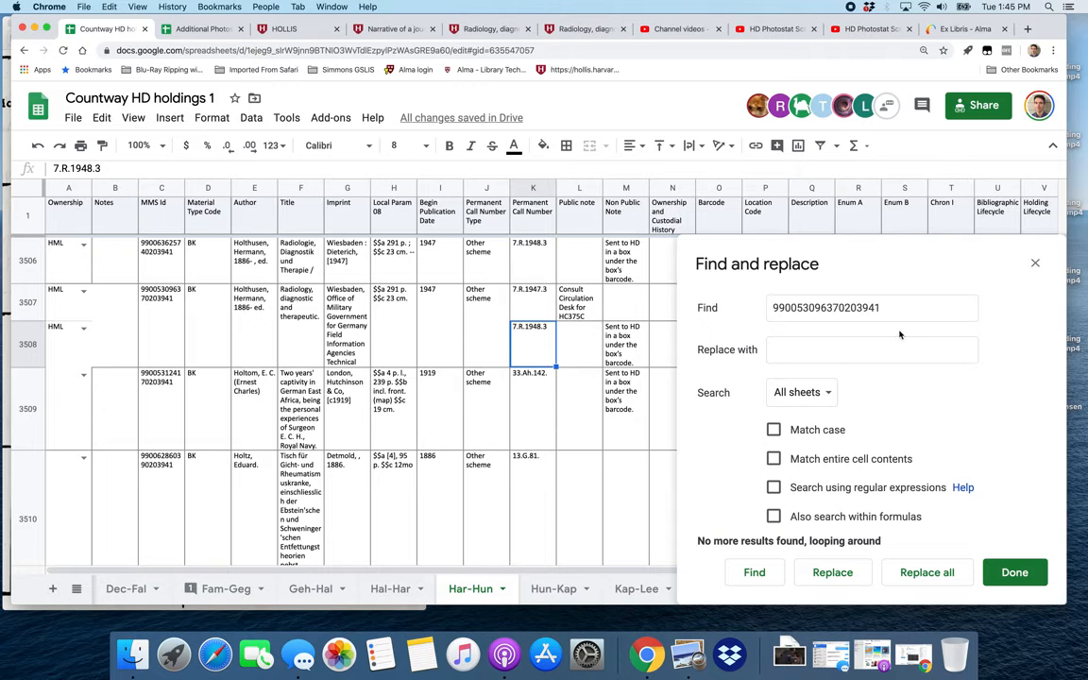
pyautogui.click(920, 314)
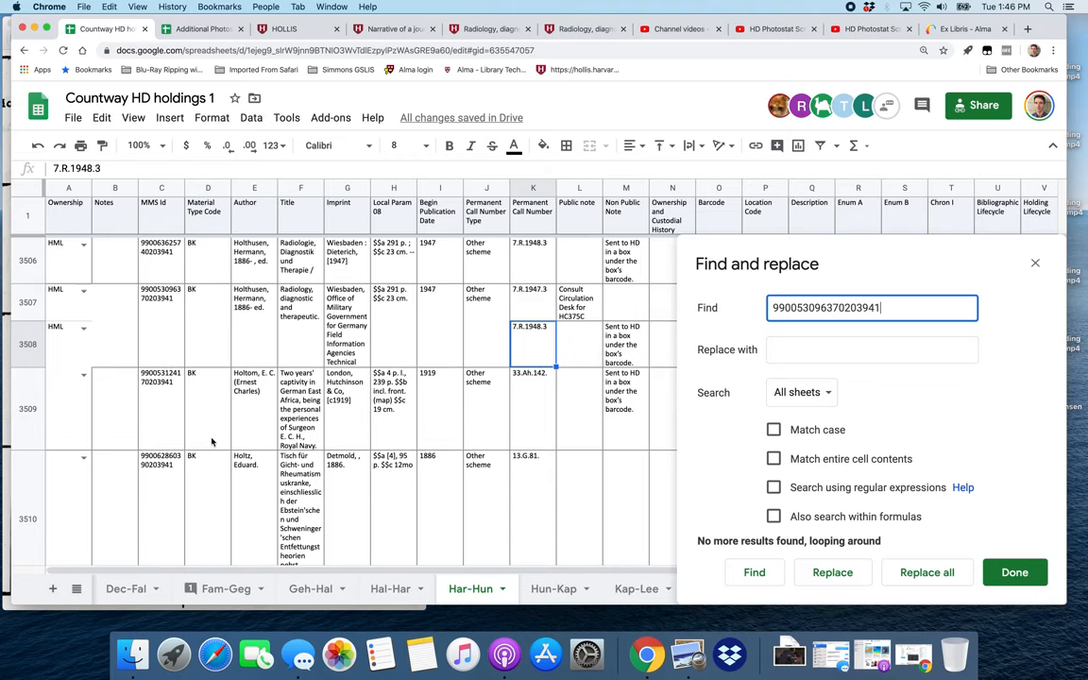
pyautogui.click(549, 312)
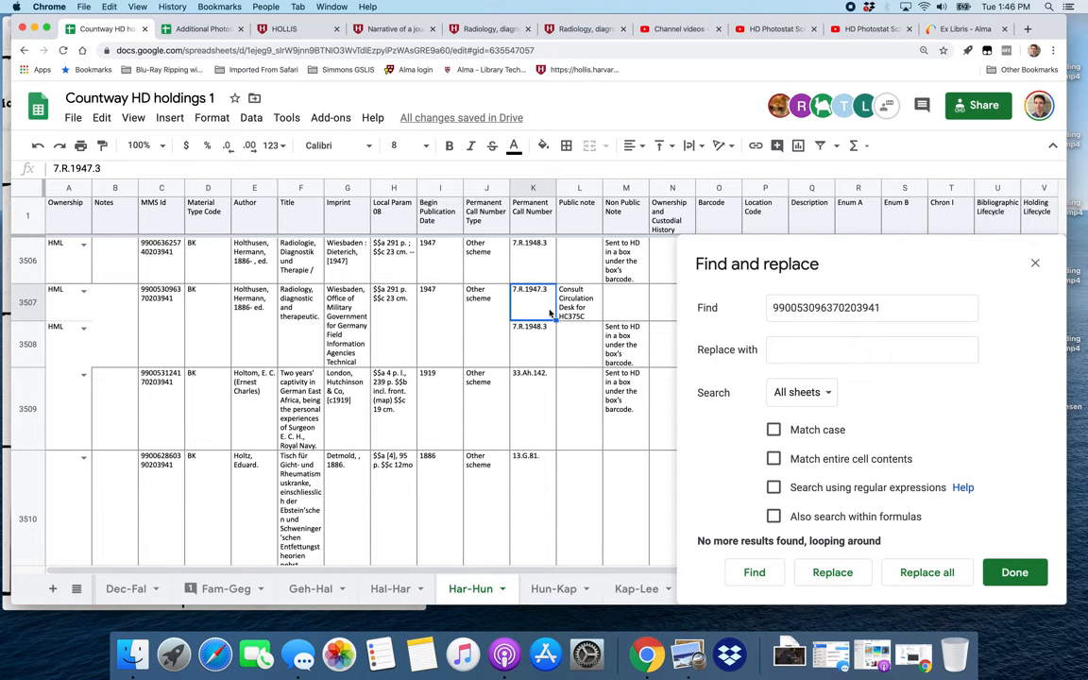